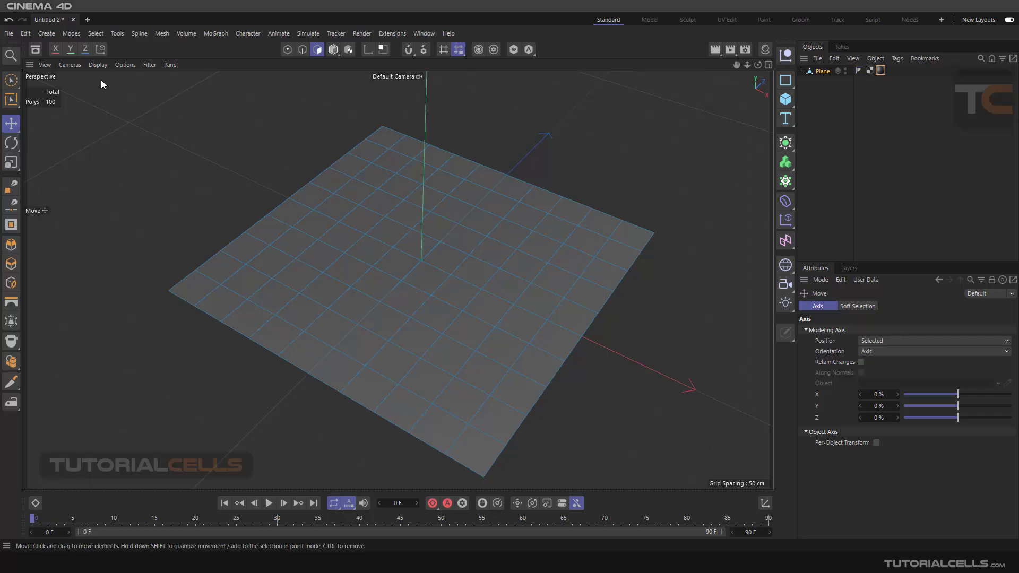
- Try the Select menu and a single-polygon move, then undo the move
click(96, 34)
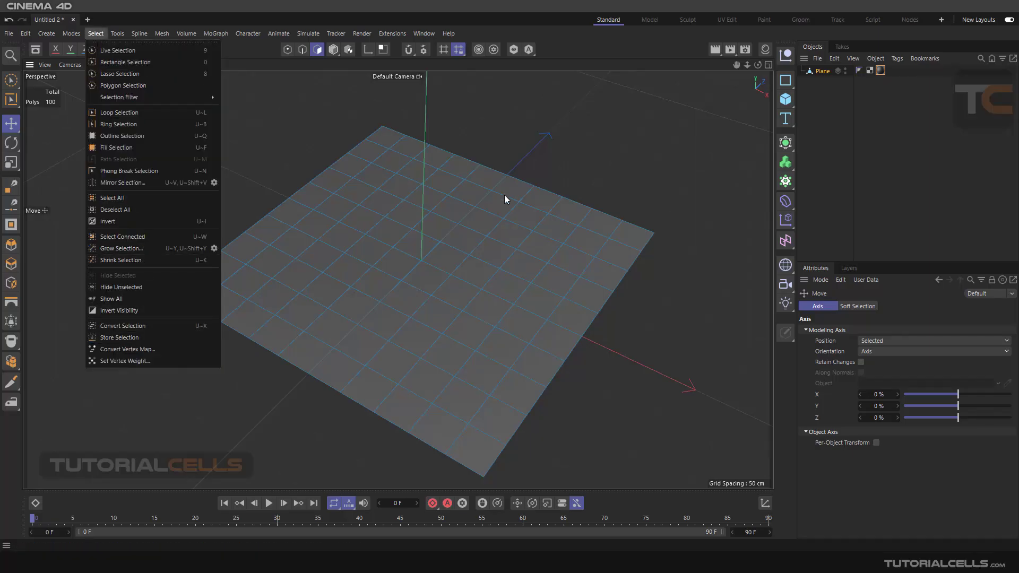
click(527, 160)
alt+drag(466, 361, 464, 357)
click(464, 356)
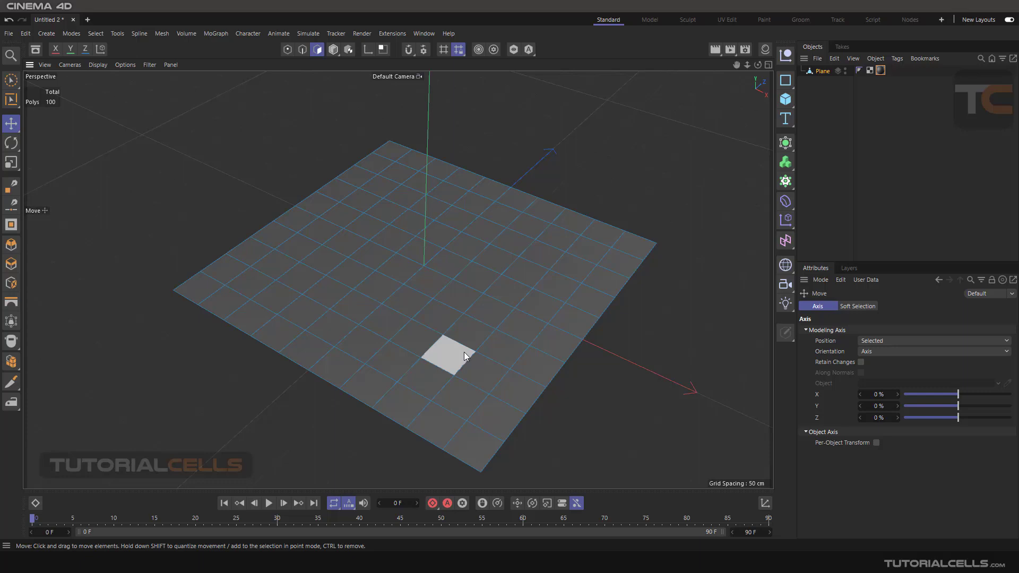
drag(464, 352, 491, 239)
key(ctrl+z)
key(ctrl+z)
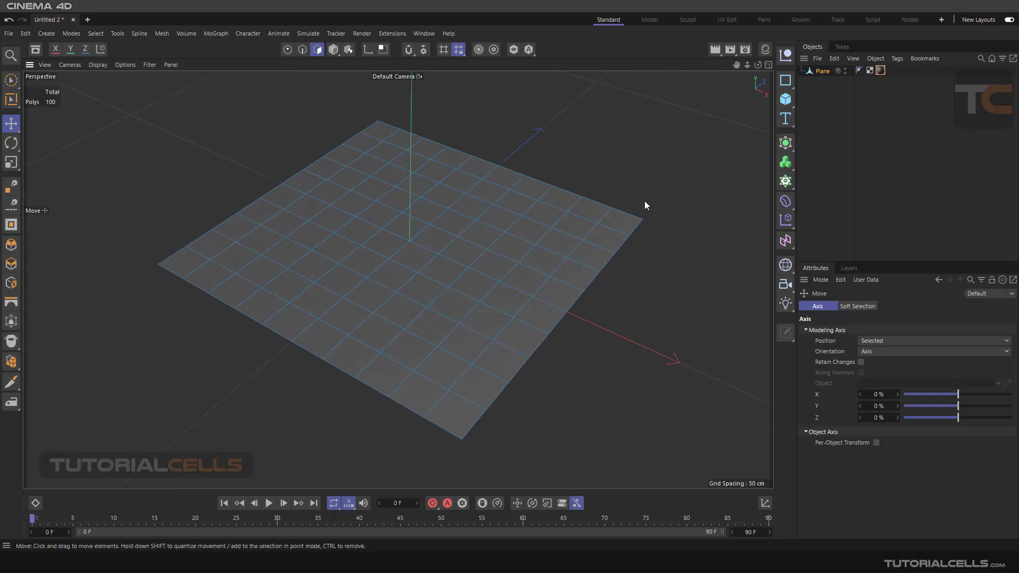
- With Live Selection, paint the right-edge strip and a row across, then clear that attempt
click(11, 79)
mouse_move(654, 210)
mouse_down()
mouse_move(619, 242)
mouse_move(516, 380)
mouse_move(459, 423)
mouse_up()
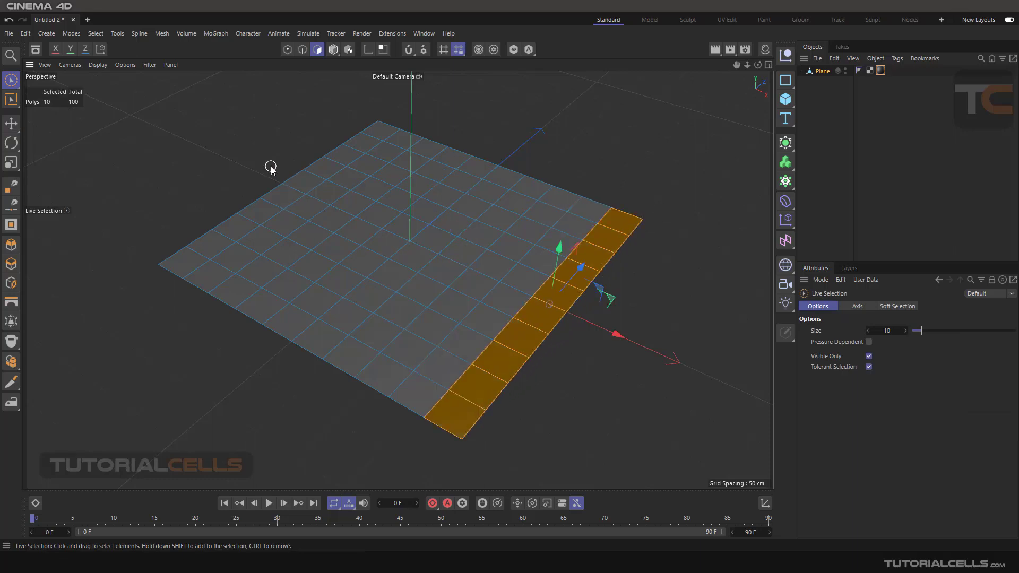
shift+drag(260, 188, 530, 317)
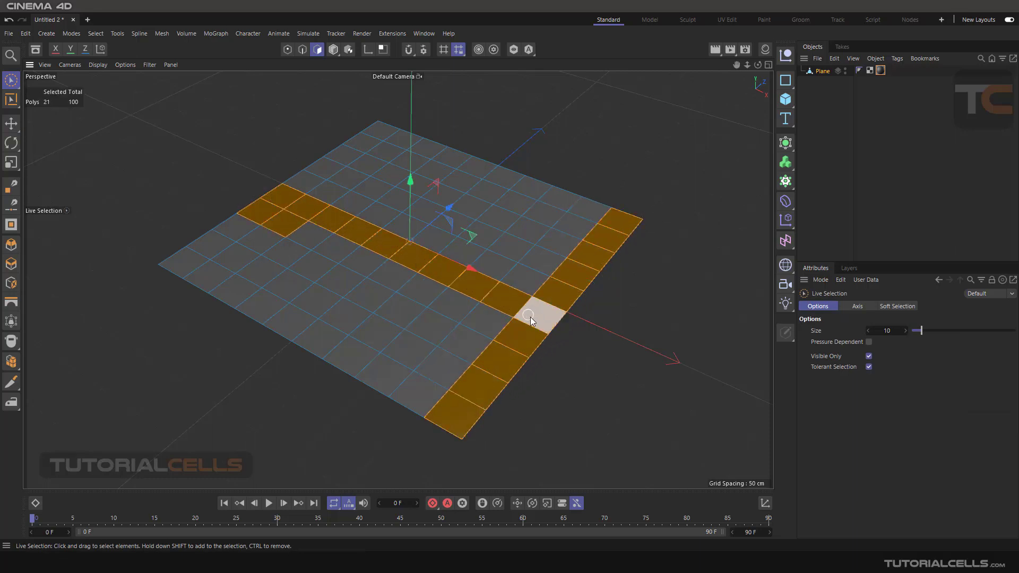
click(620, 177)
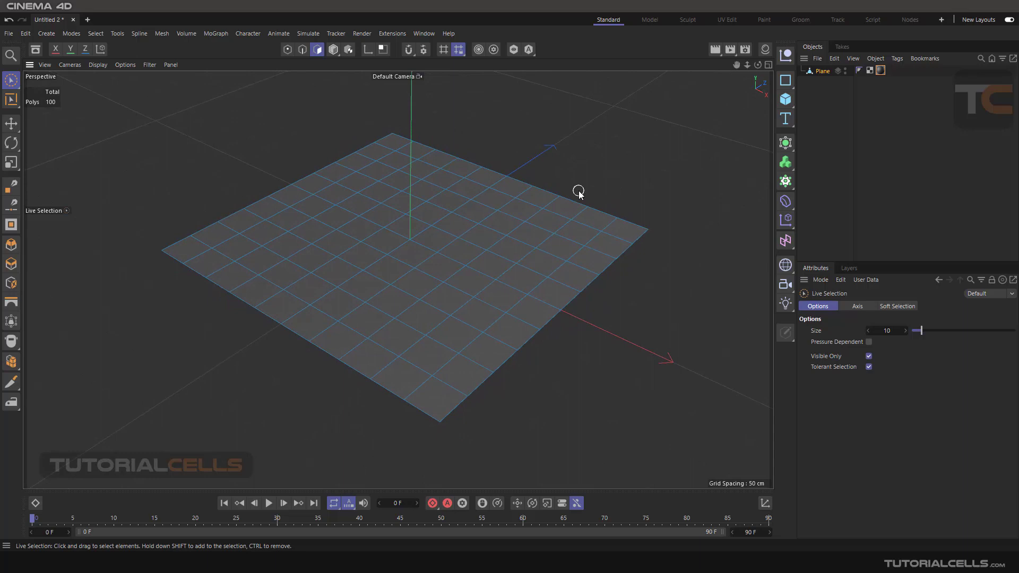
- Reorient the view and repaint the L-shaped strip of 19 polygons
alt+drag(580, 191, 604, 186)
mouse_move(562, 237)
alt+mouse_down()
mouse_move(526, 205)
mouse_move(630, 198)
mouse_move(636, 187)
mouse_move(477, 405)
alt+mouse_up()
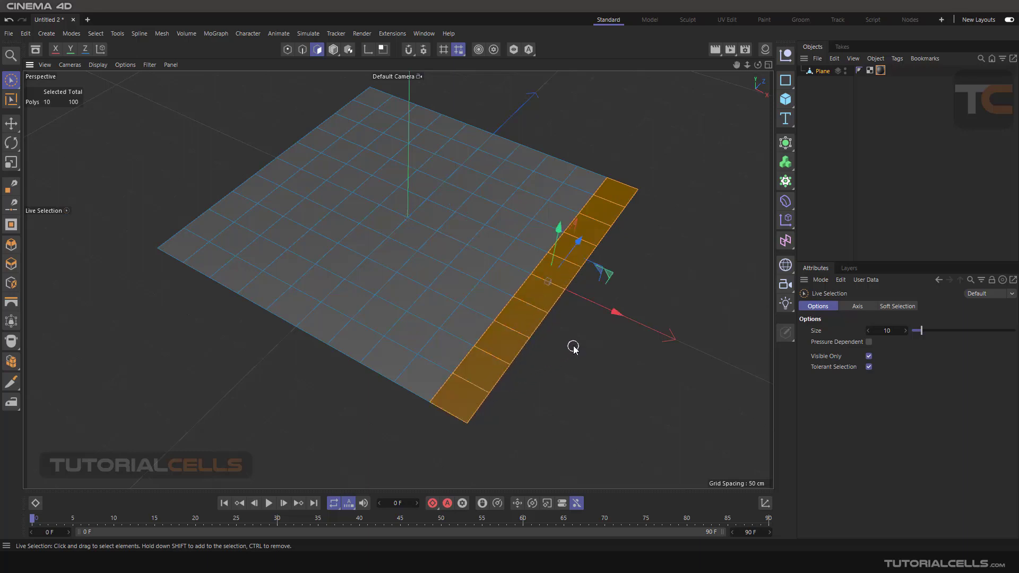
shift+click(296, 155)
mouse_move(396, 200)
shift+mouse_down()
mouse_move(530, 260)
mouse_move(584, 308)
mouse_move(581, 294)
shift+mouse_up()
alt+middle_drag(447, 200, 462, 209)
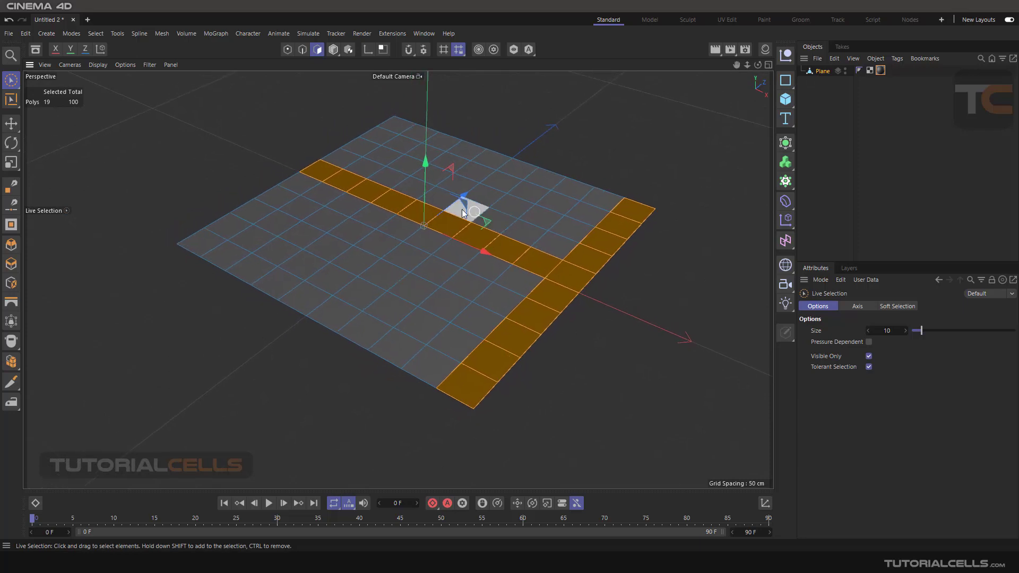
click(101, 35)
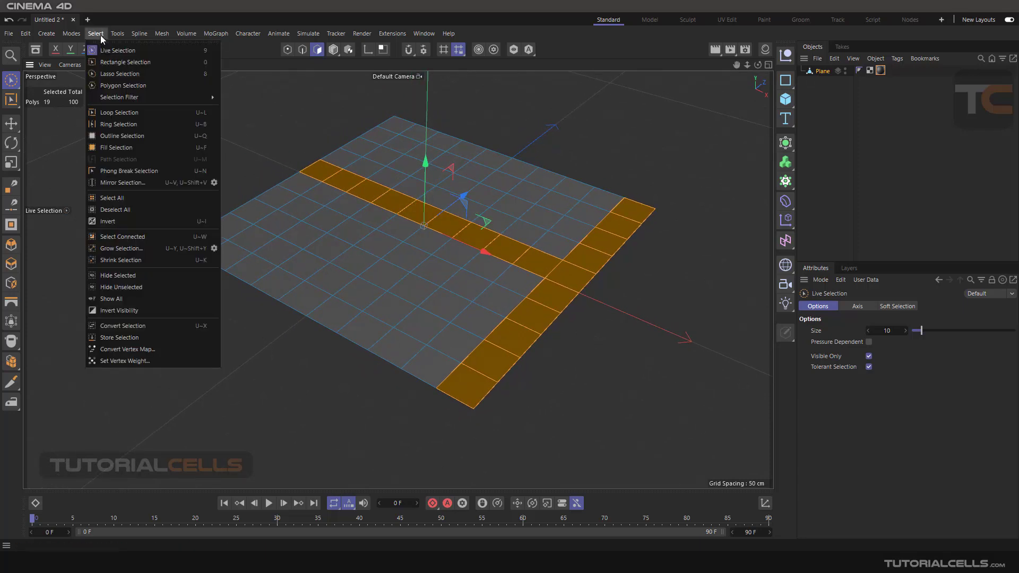
- Store the 19 polygons as a Polygon Selection tag and clear the selection
click(151, 335)
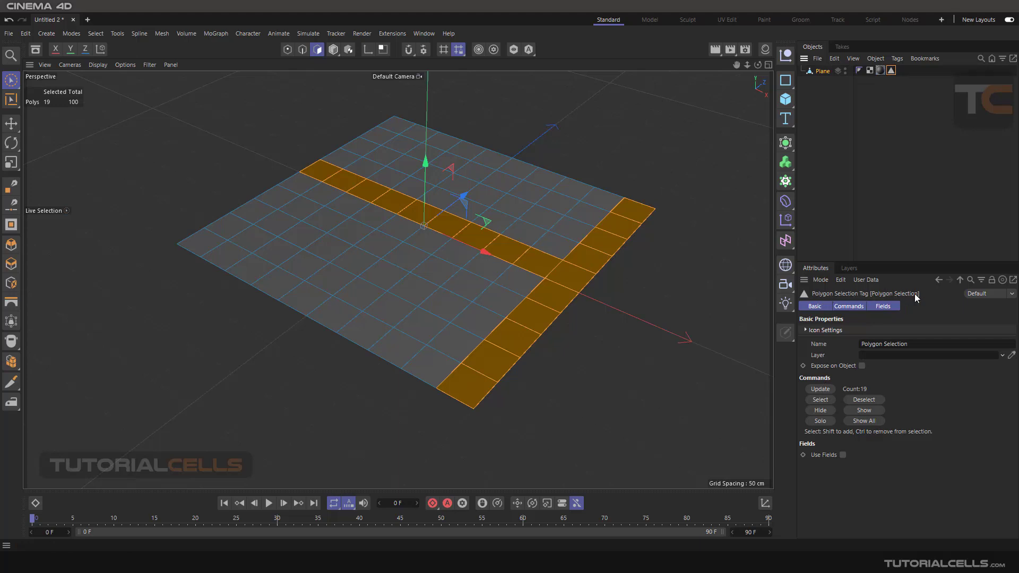
click(580, 127)
click(302, 50)
- In Edges mode, paint two parallel edge paths and store them as an Edge Selection tag
mouse_move(560, 162)
mouse_down()
mouse_move(466, 264)
mouse_move(393, 318)
mouse_up()
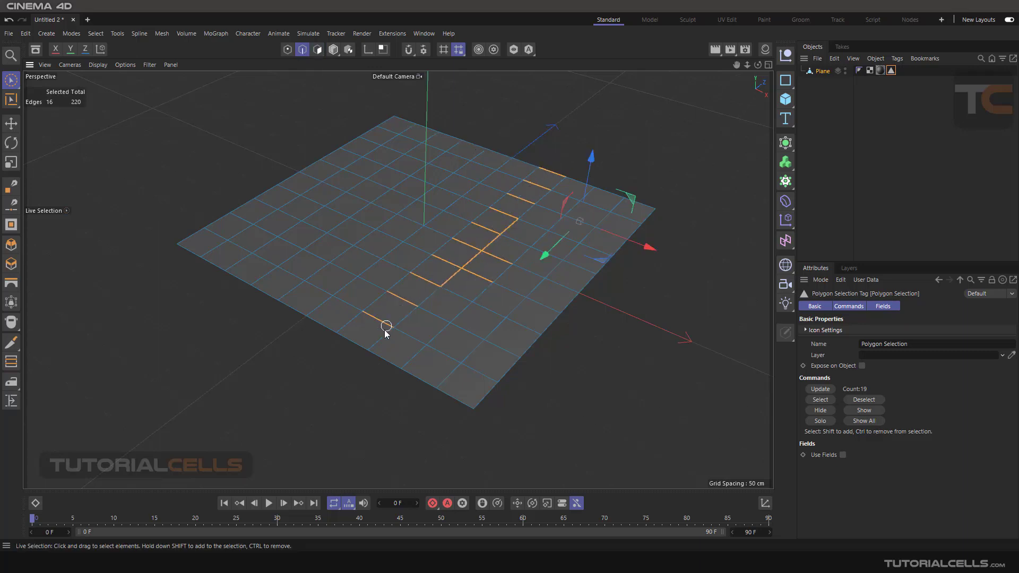
mouse_move(565, 187)
shift+mouse_down()
mouse_move(376, 349)
mouse_move(390, 319)
shift+mouse_up()
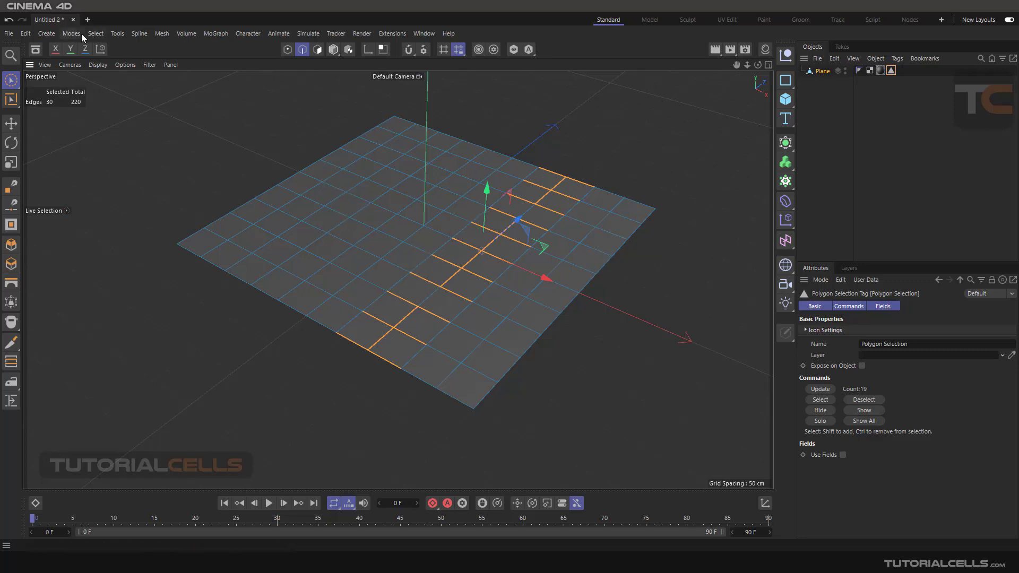
click(96, 33)
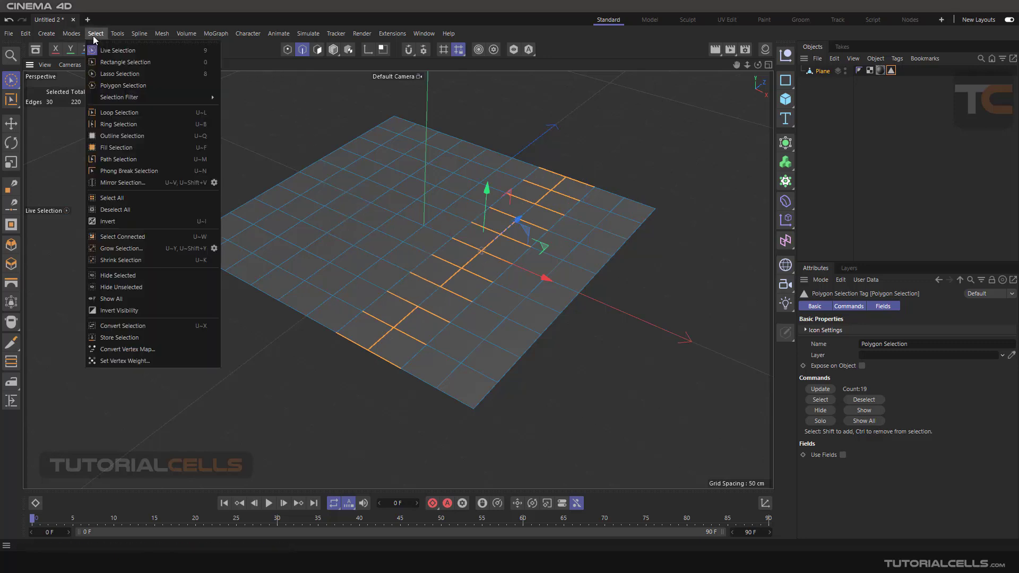
click(108, 339)
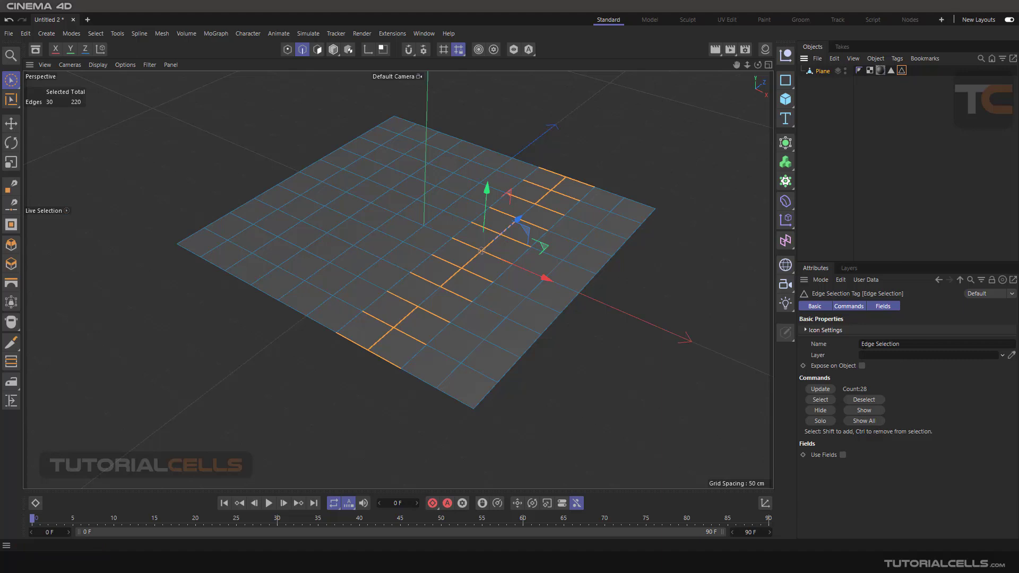
- In Points mode, select a diagonal row of 11 points and store it as a Point Selection tag
click(288, 49)
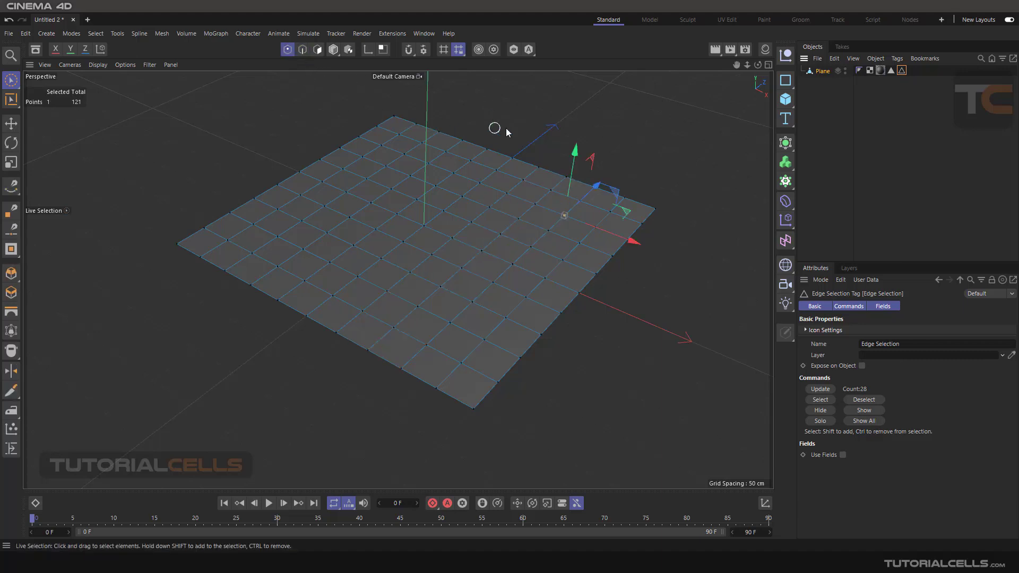
mouse_move(512, 157)
mouse_down()
mouse_move(441, 225)
mouse_move(423, 237)
mouse_move(471, 186)
mouse_move(300, 323)
mouse_up()
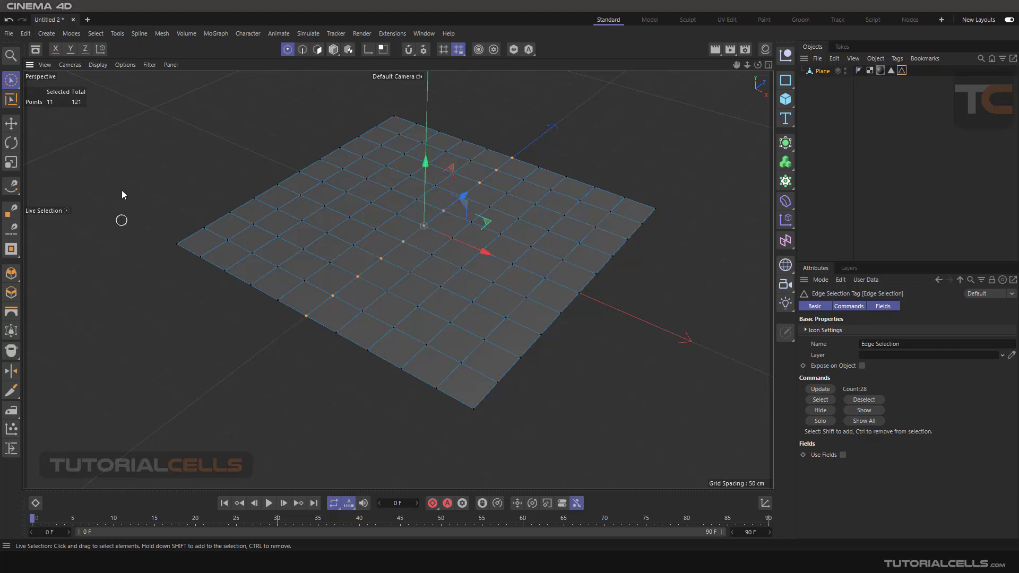
click(96, 33)
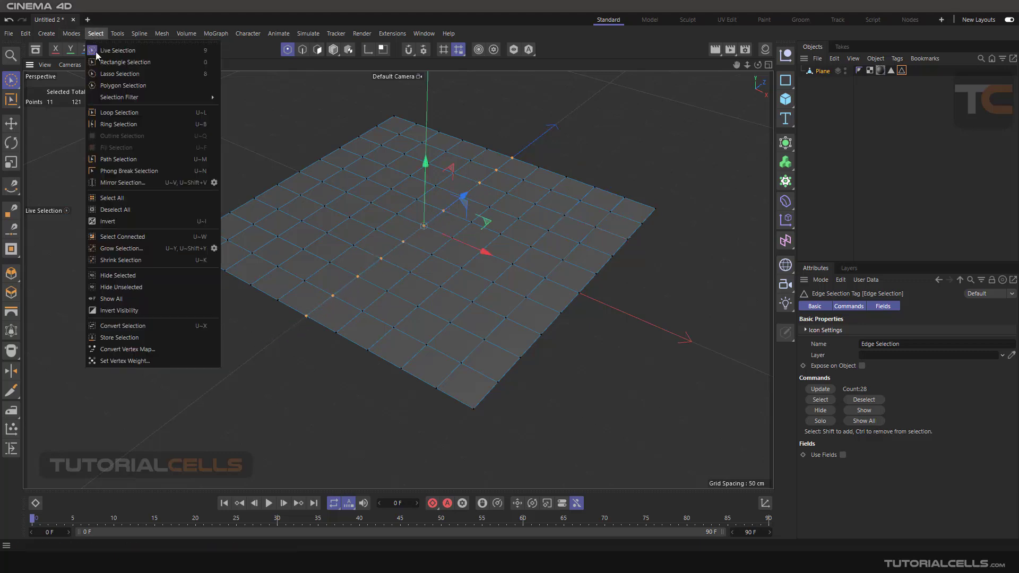
click(126, 339)
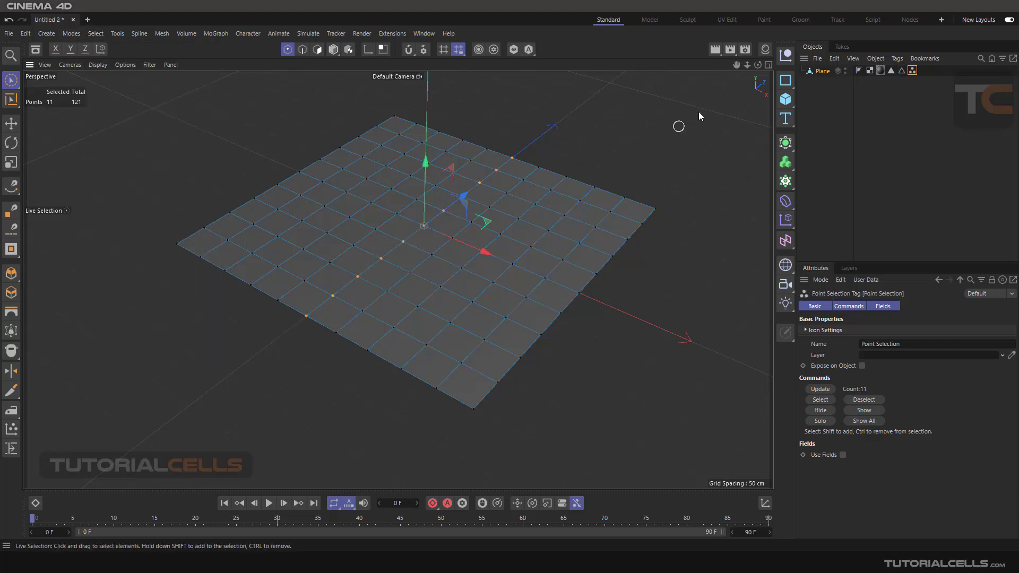
- Review the Edge, Point and Polygon Selection tags' settings, then clear the point selection
click(903, 71)
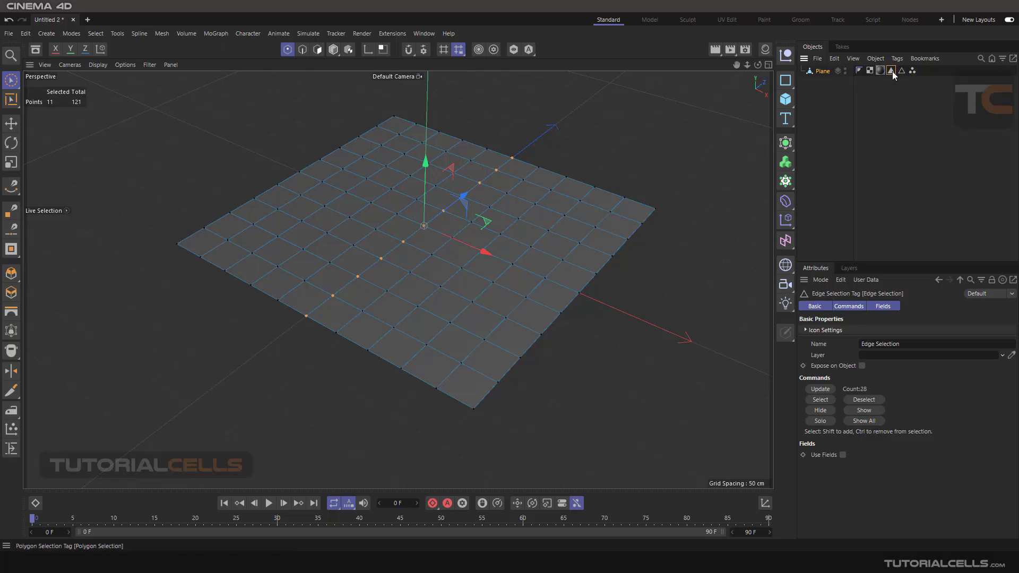
click(913, 72)
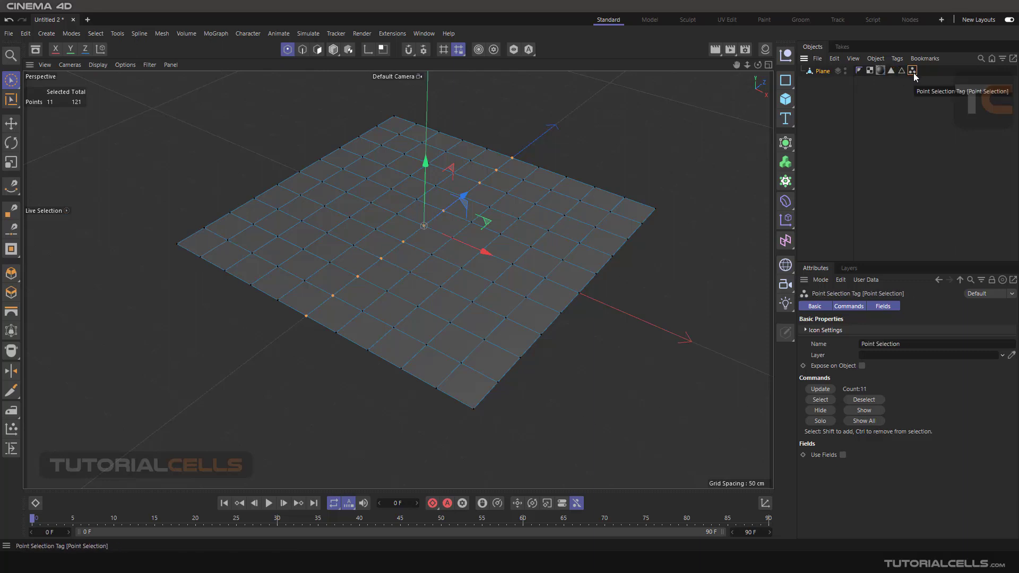
click(903, 71)
click(891, 71)
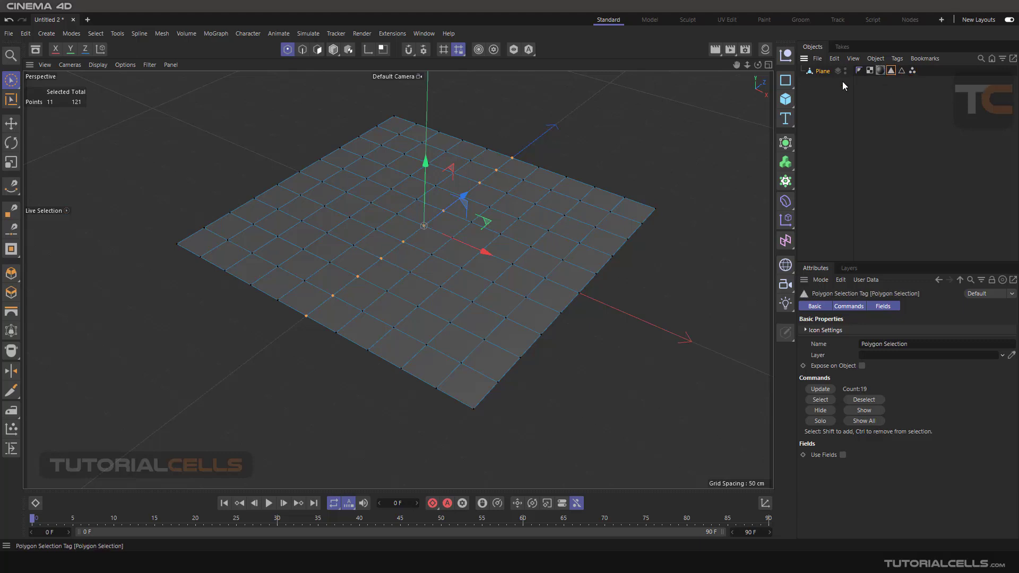
click(610, 125)
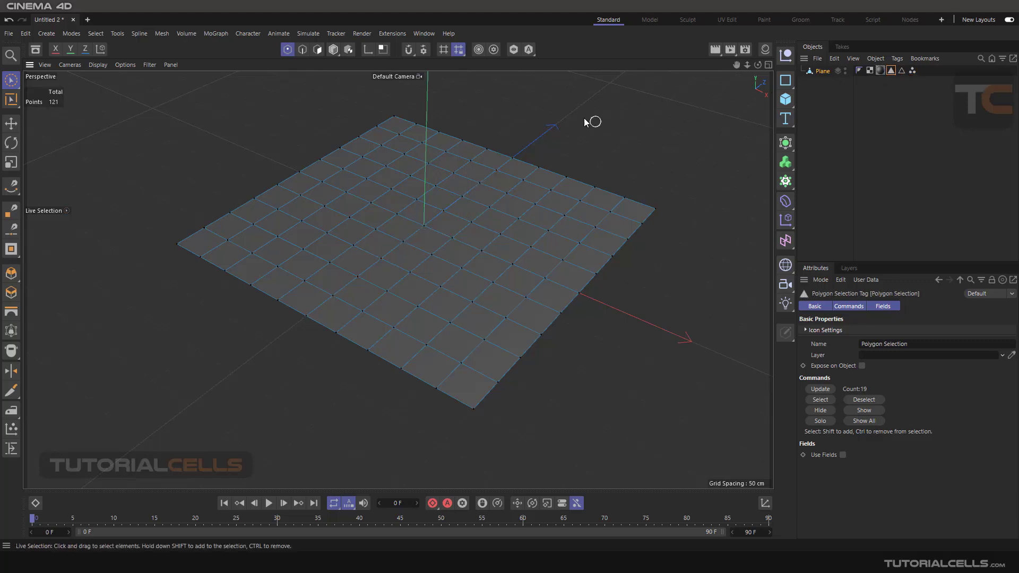
- Clear the leftover edge selection and undo a stray polygon selection
click(303, 49)
click(489, 106)
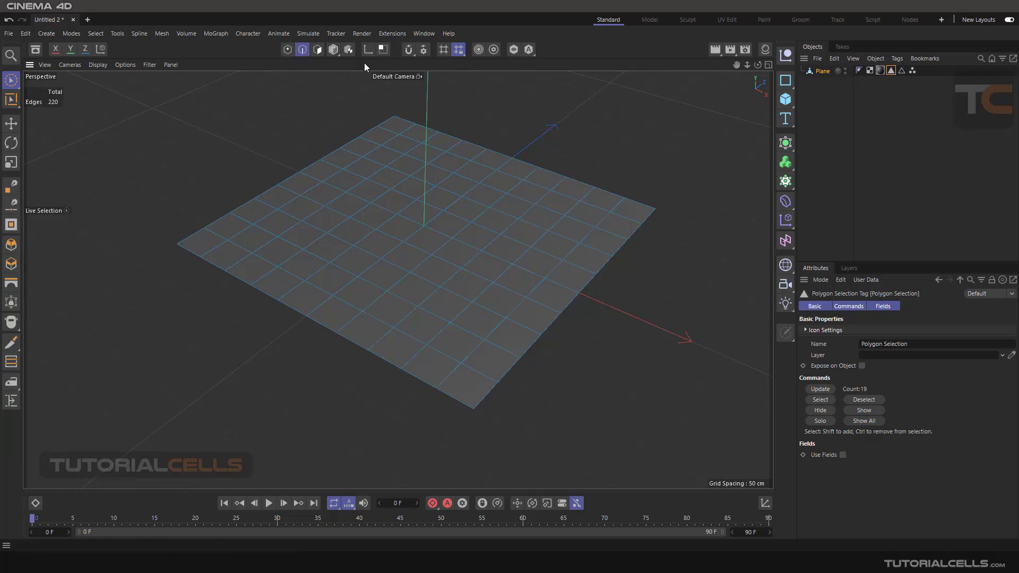
click(317, 49)
click(541, 207)
key(ctrl+z)
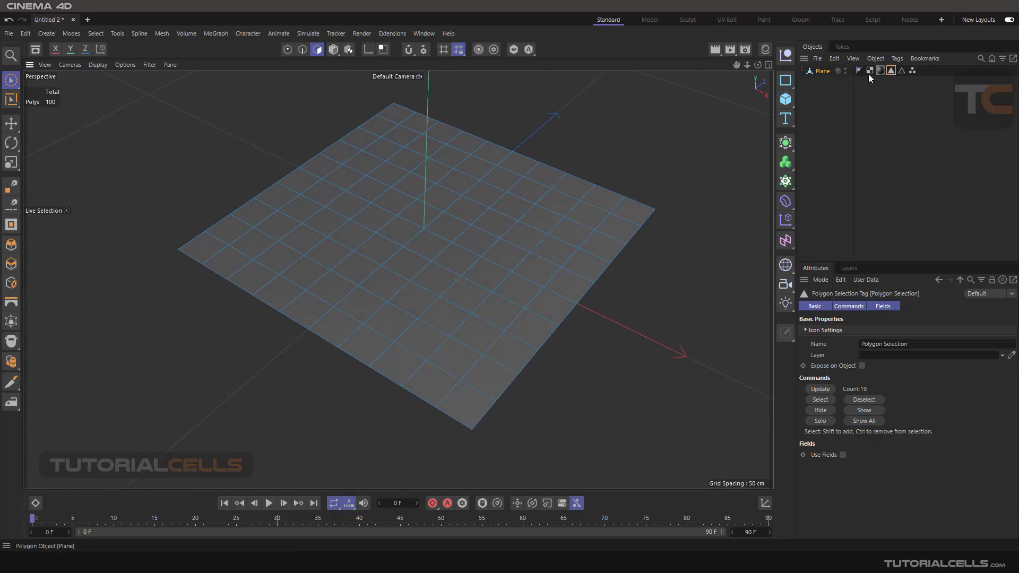
- Recall the stored 19 polygons, 28 edges and 11 points in turn, clearing each
double_click(892, 71)
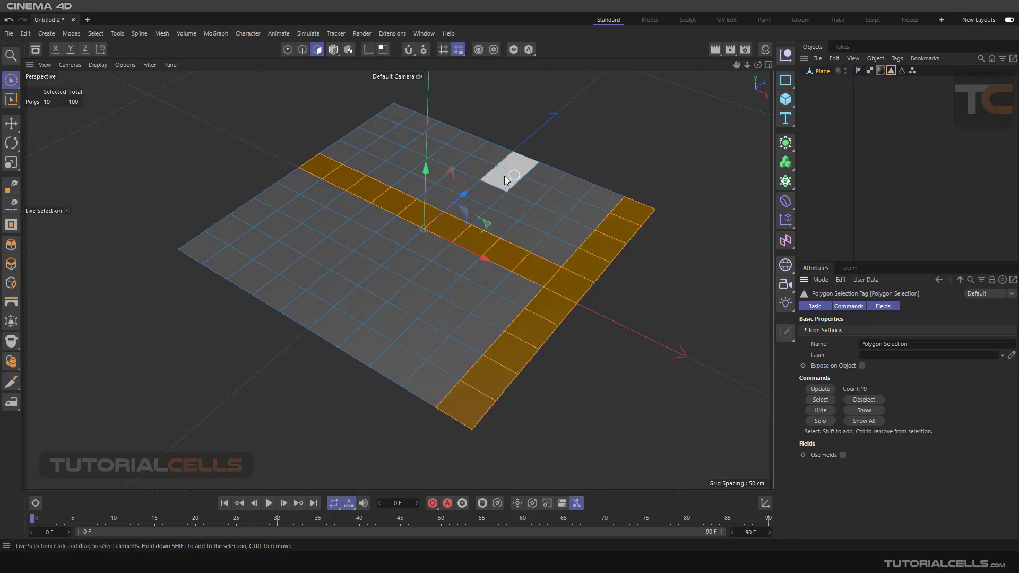
click(556, 152)
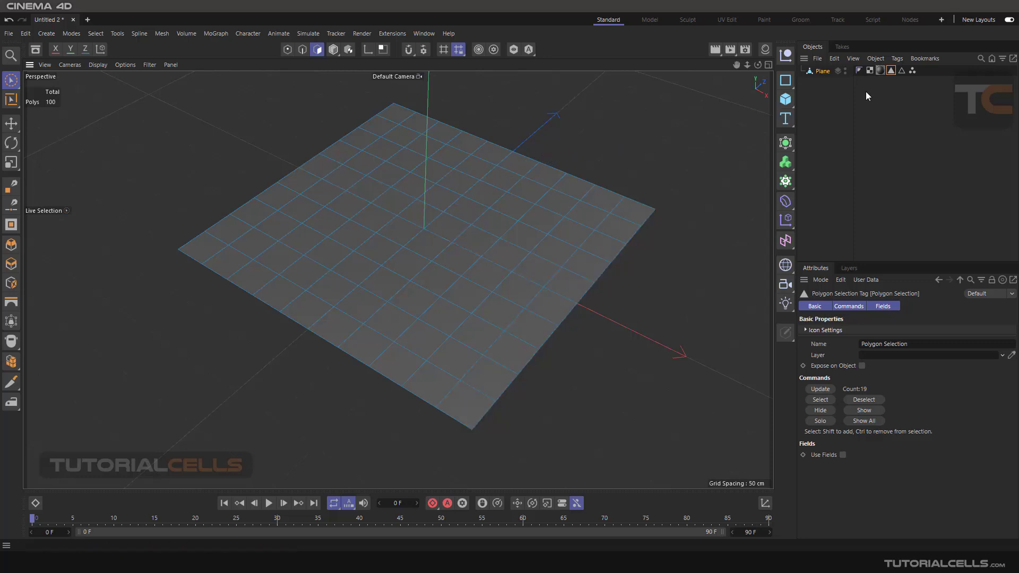
click(902, 71)
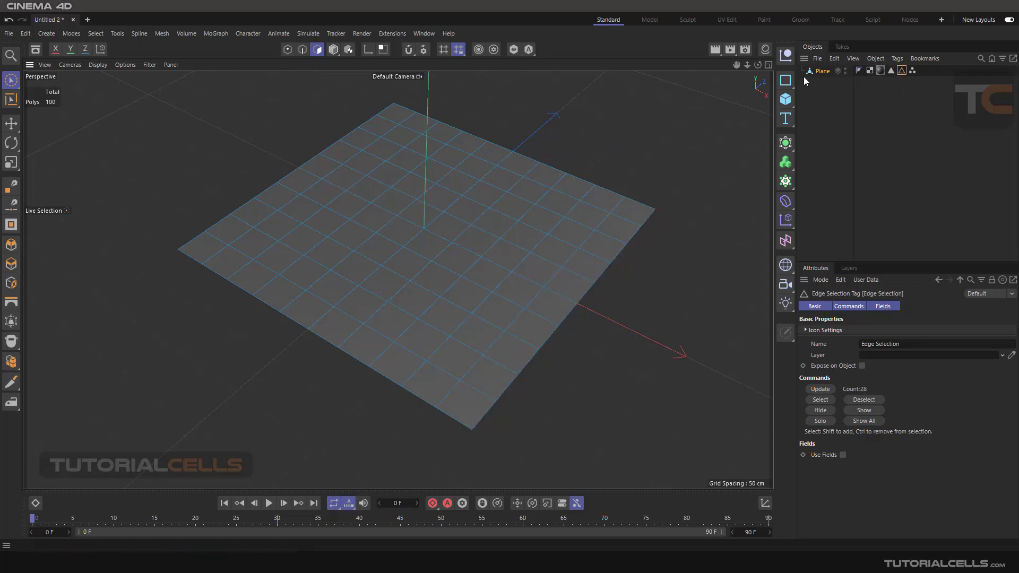
double_click(902, 71)
click(655, 118)
double_click(912, 71)
click(677, 127)
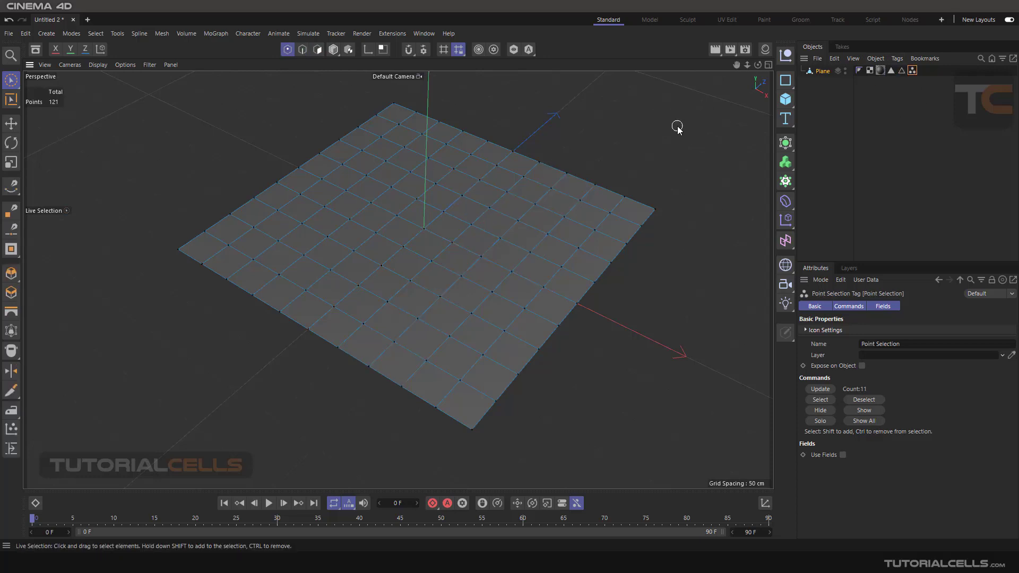
- Show the Polygon Selection tag's settings in a larger panel, pointing out its Layer field
click(818, 71)
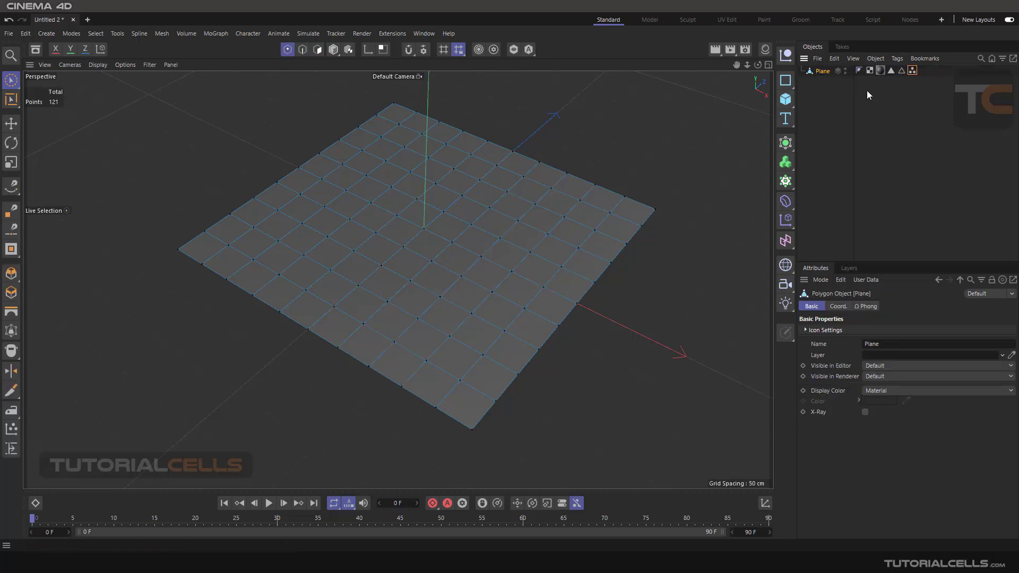
click(891, 73)
drag(838, 262, 838, 220)
drag(907, 302, 860, 302)
click(819, 314)
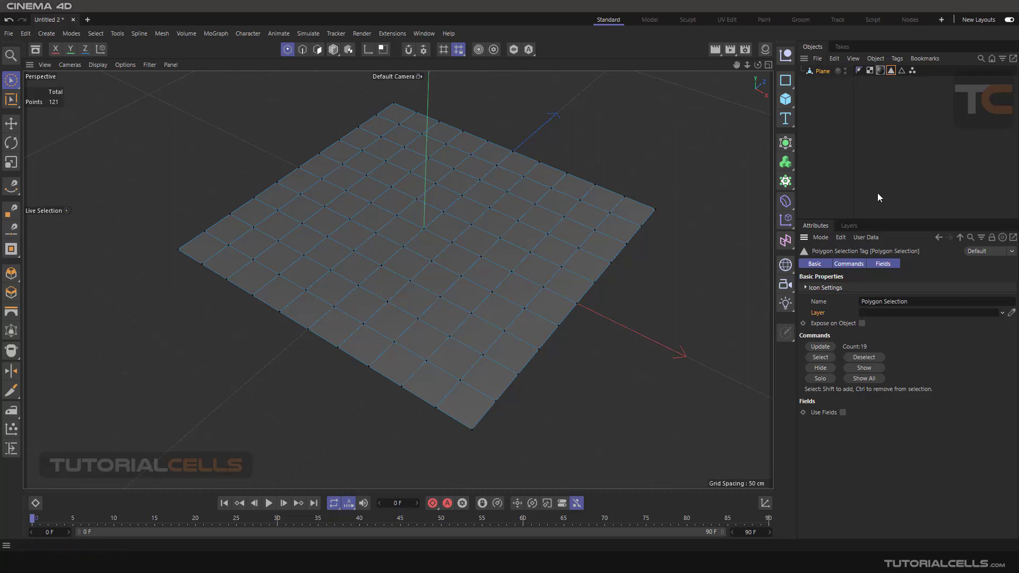
- Add a layer named Layer in the Layers tab and assign the Polygon Selection tag to it
click(851, 225)
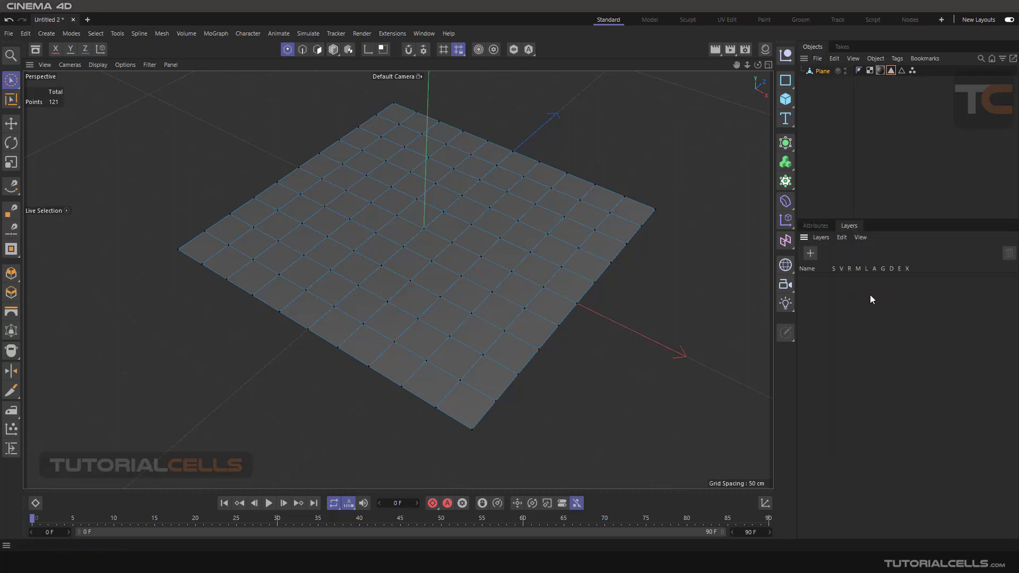
click(810, 252)
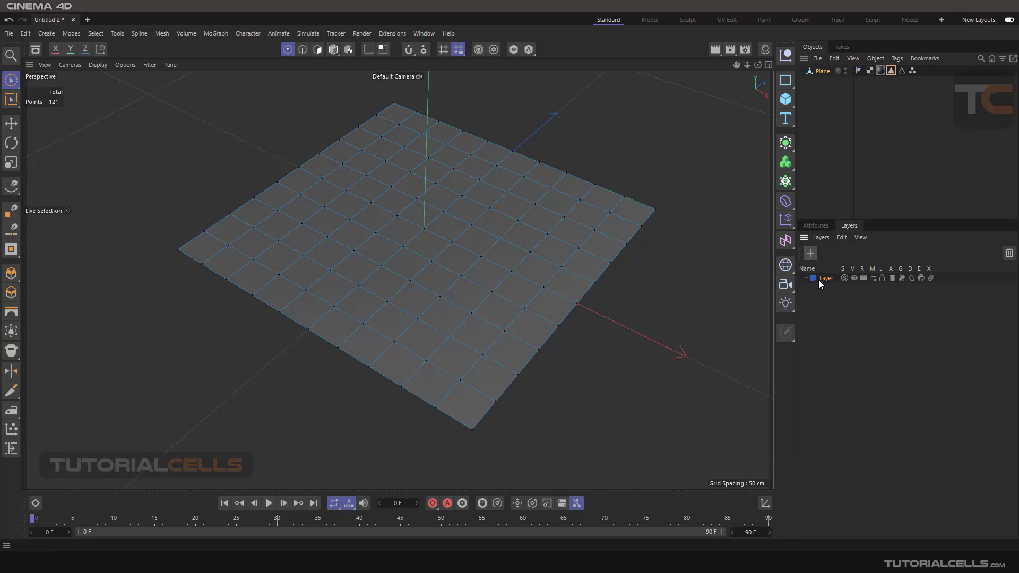
right_click(890, 72)
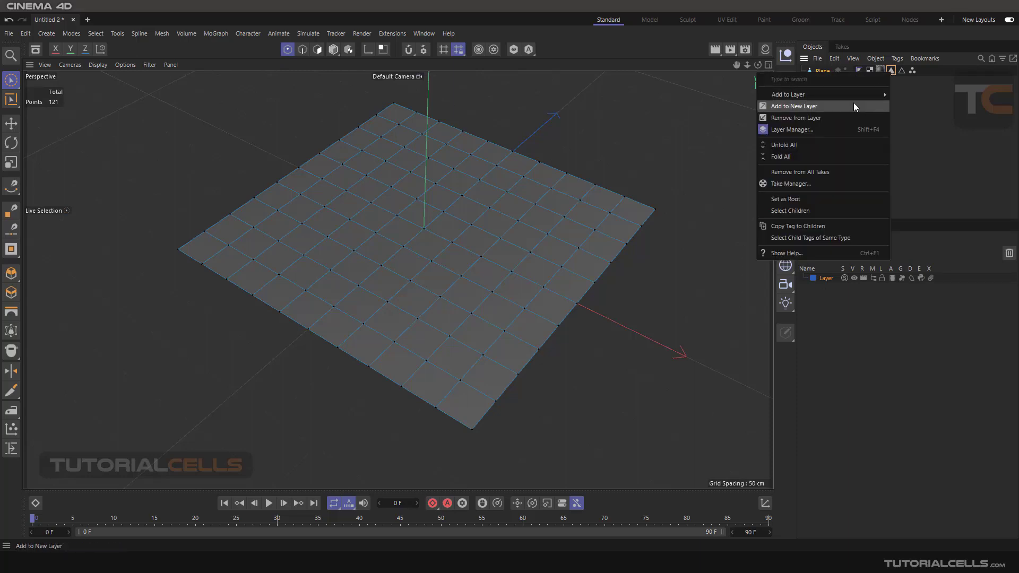
click(900, 95)
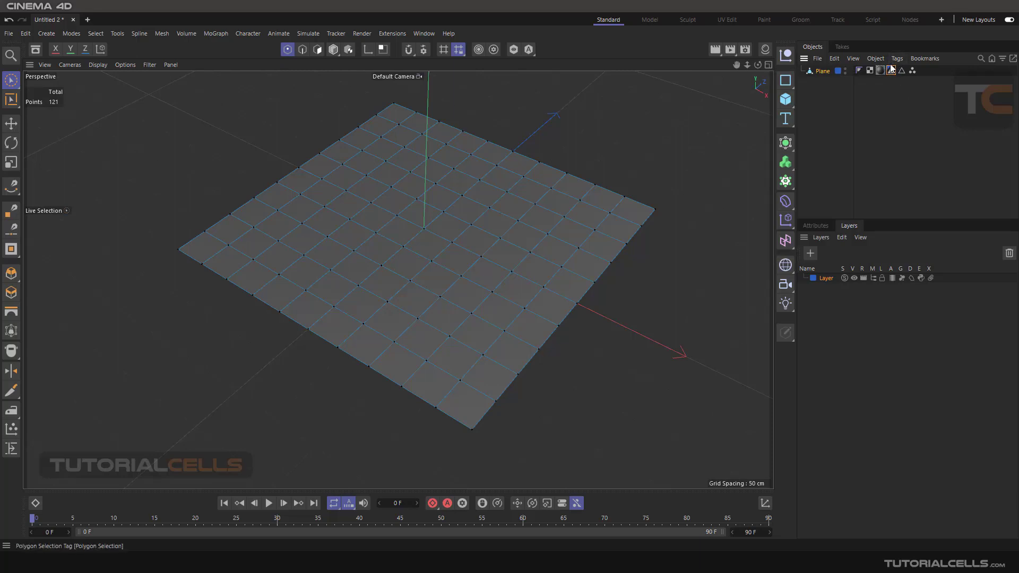
click(890, 71)
- Recall the tag's 19 polygons, then deselect them and show the Plane's properties
double_click(889, 73)
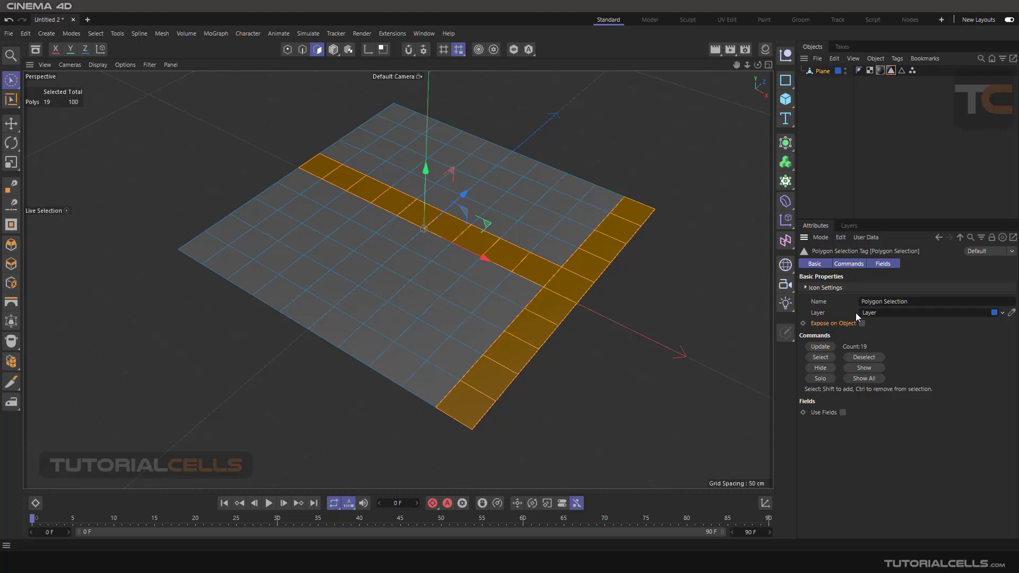
click(825, 100)
click(822, 71)
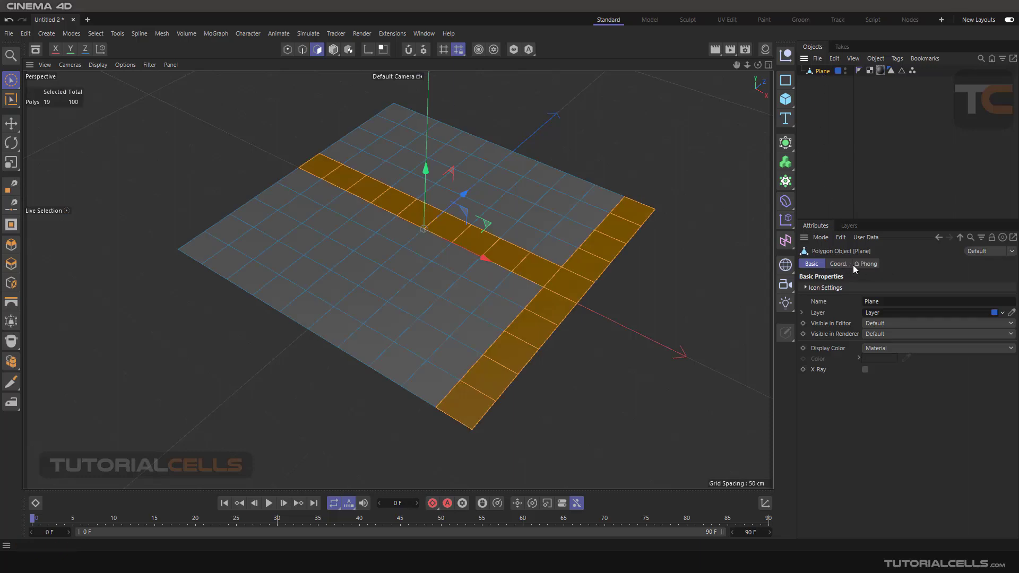
- Tick Expose on Object for the Polygon Selection tag and view its tab on the Plane
click(890, 71)
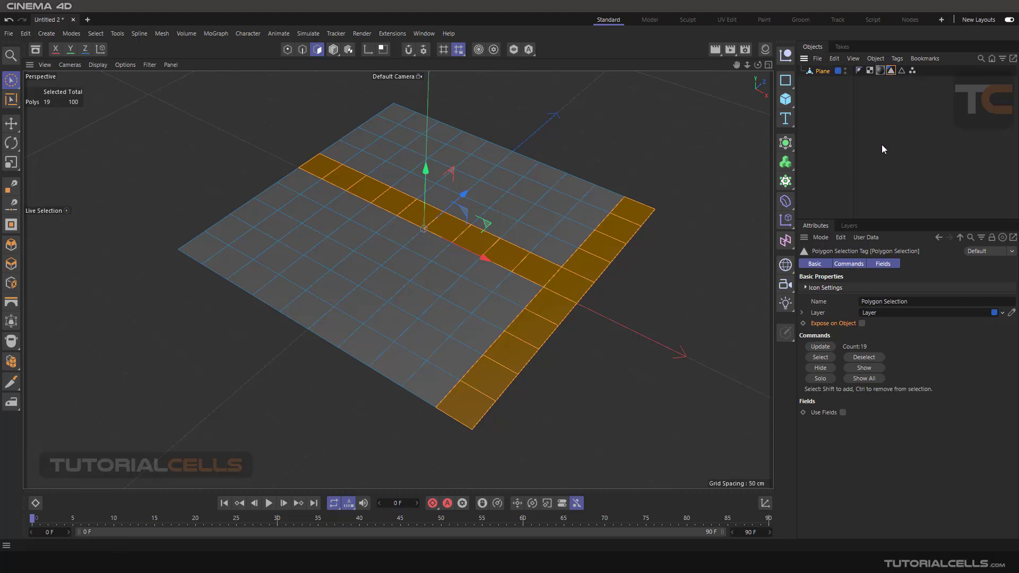
click(861, 323)
click(822, 73)
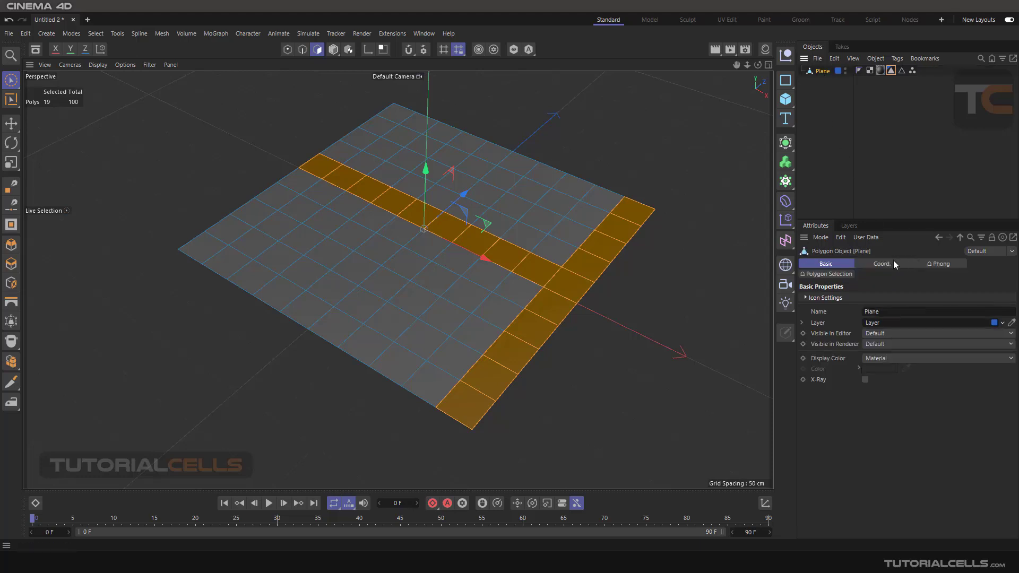
click(825, 275)
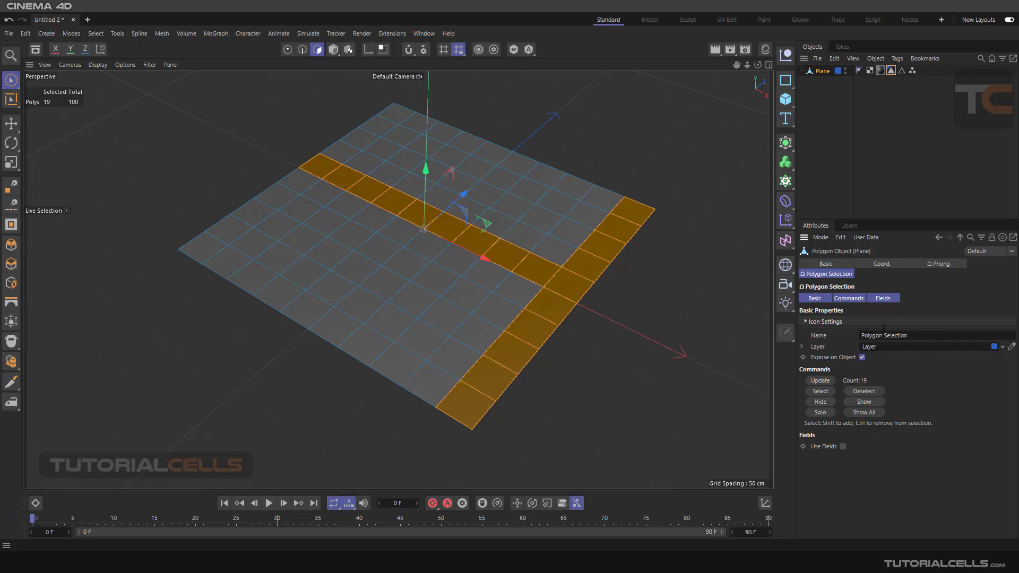
click(891, 70)
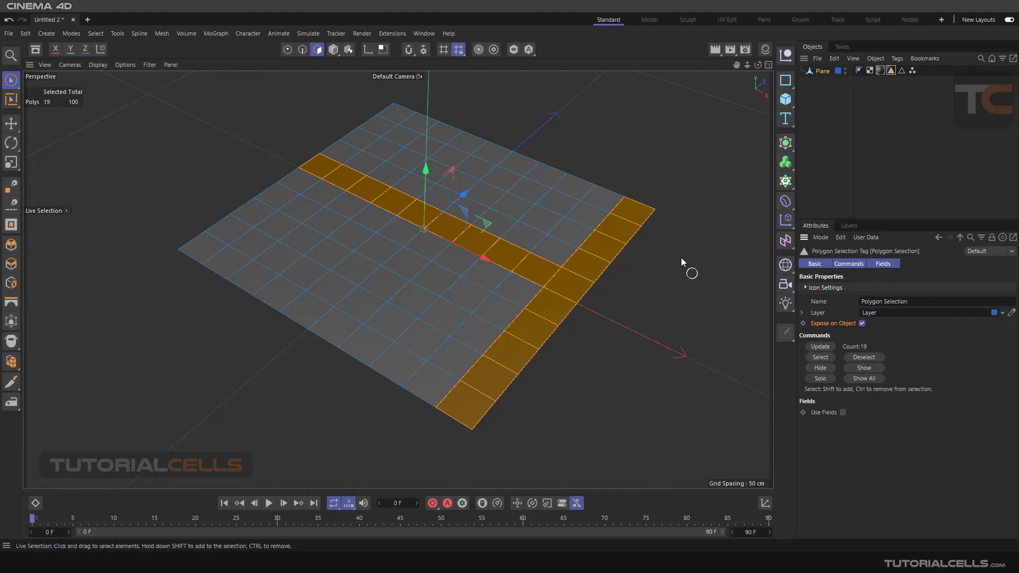
- Add four polygons, Update the tag to store 23, then clear and recall them with Select
shift+click(571, 179)
shift+drag(571, 179, 535, 227)
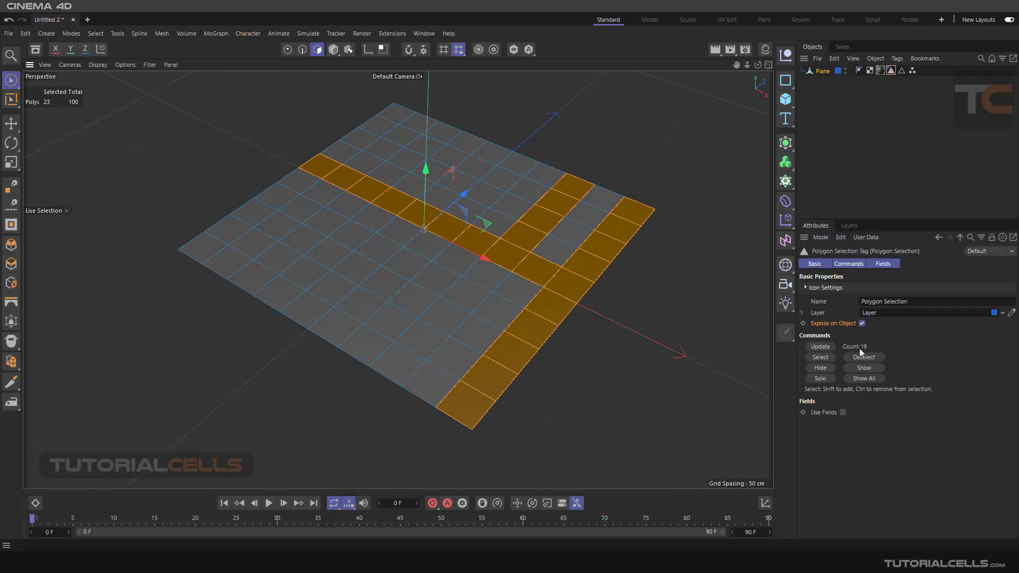
click(819, 347)
click(710, 241)
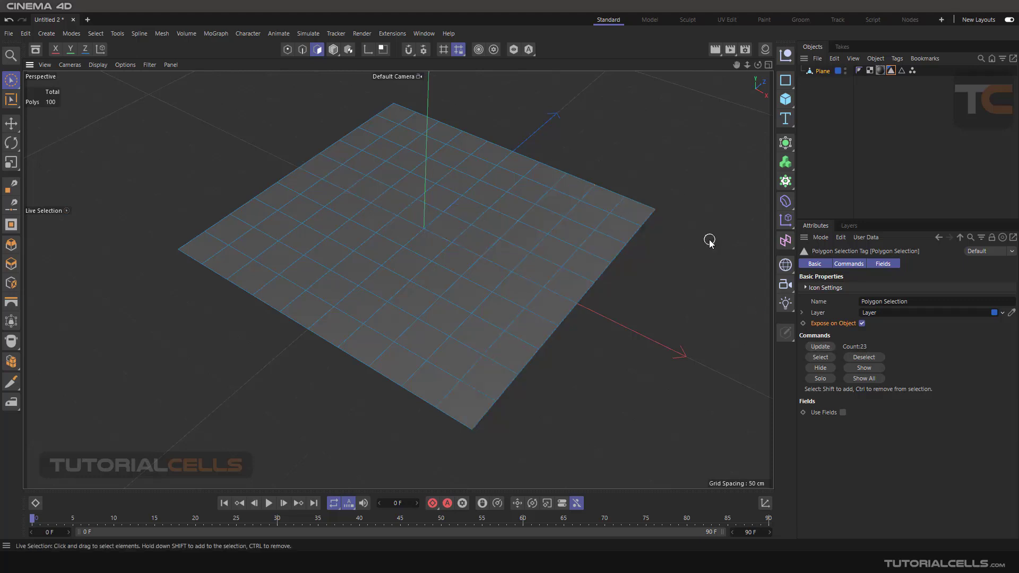
click(814, 356)
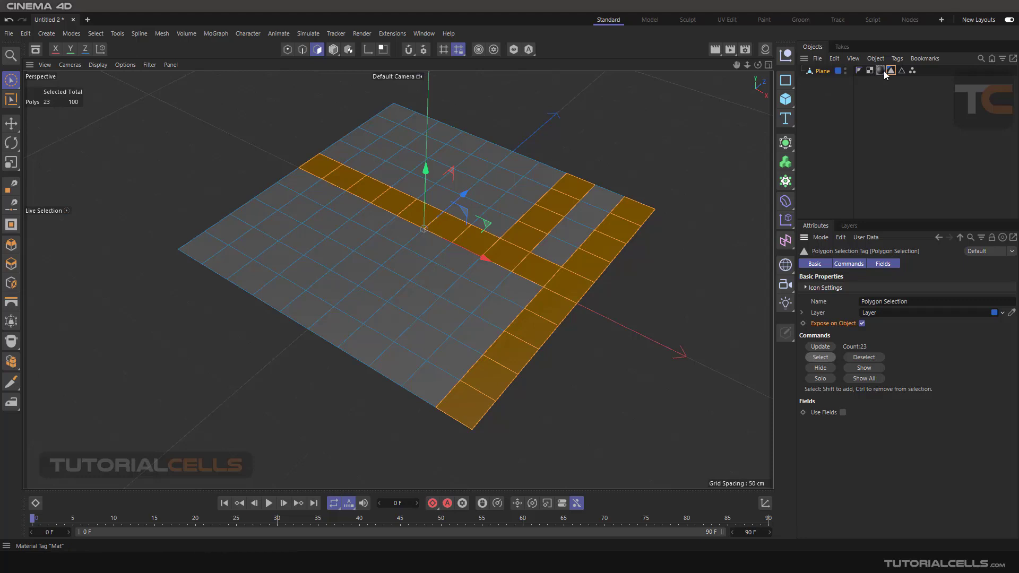
- Run the tag's Deselect, Select, Hide, Show All, Select and Solo commands, then tick Use Fields
click(856, 357)
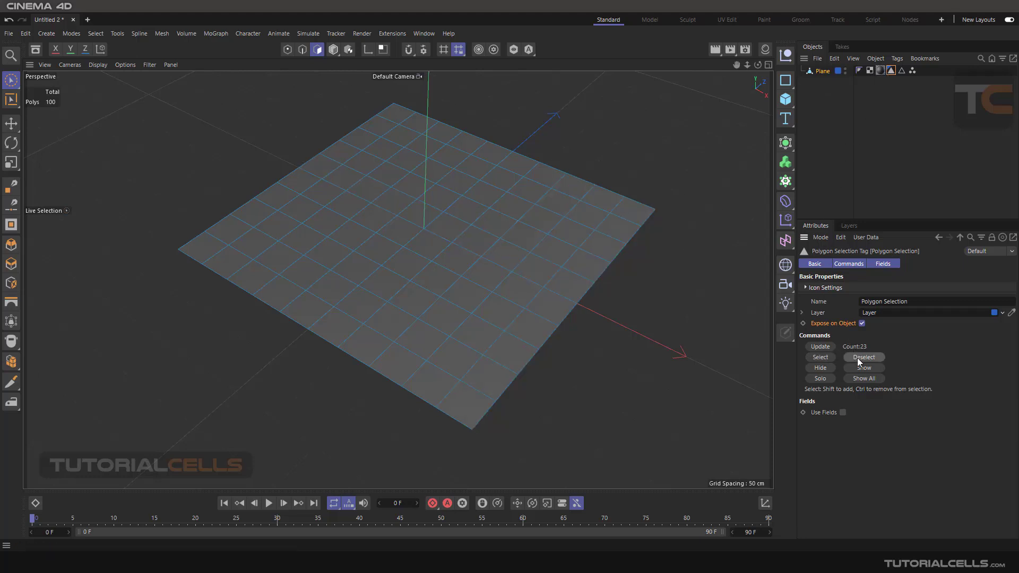
click(823, 357)
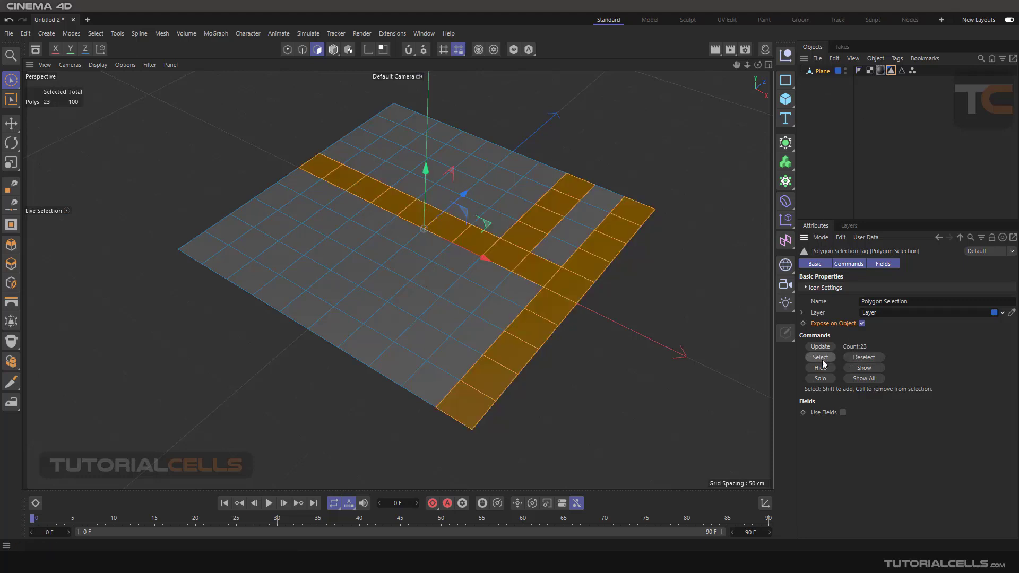
click(822, 368)
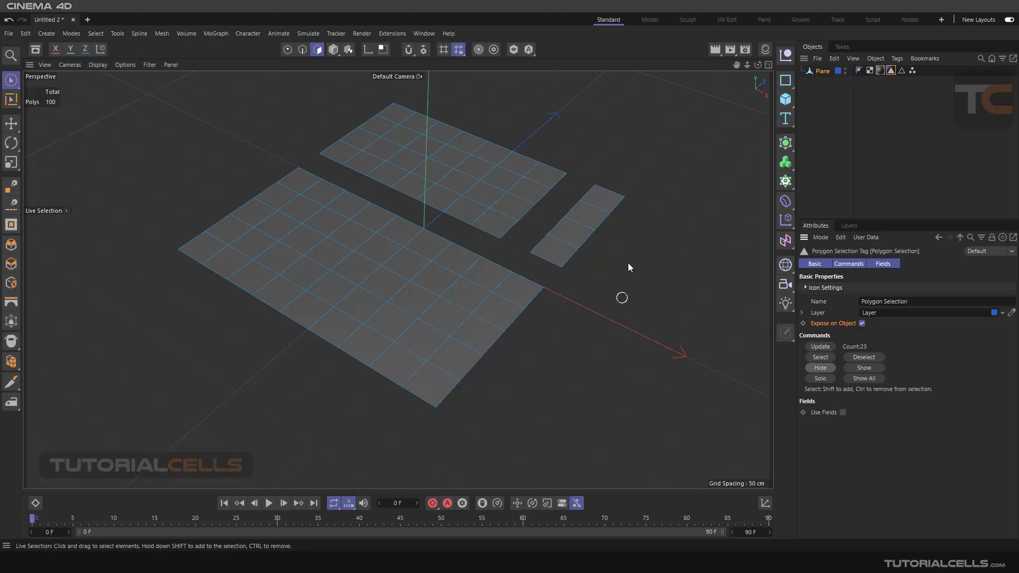
click(863, 379)
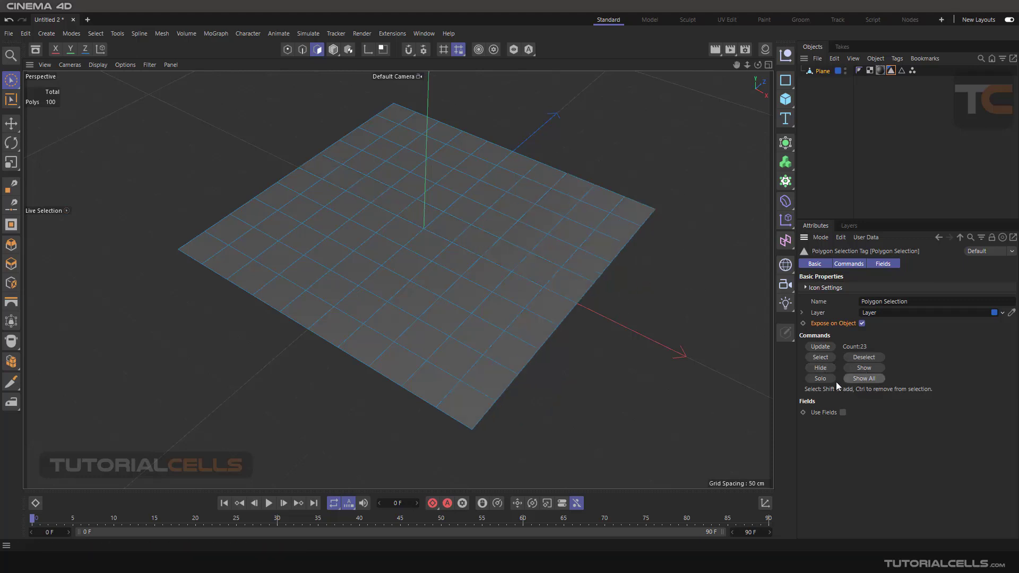
click(824, 358)
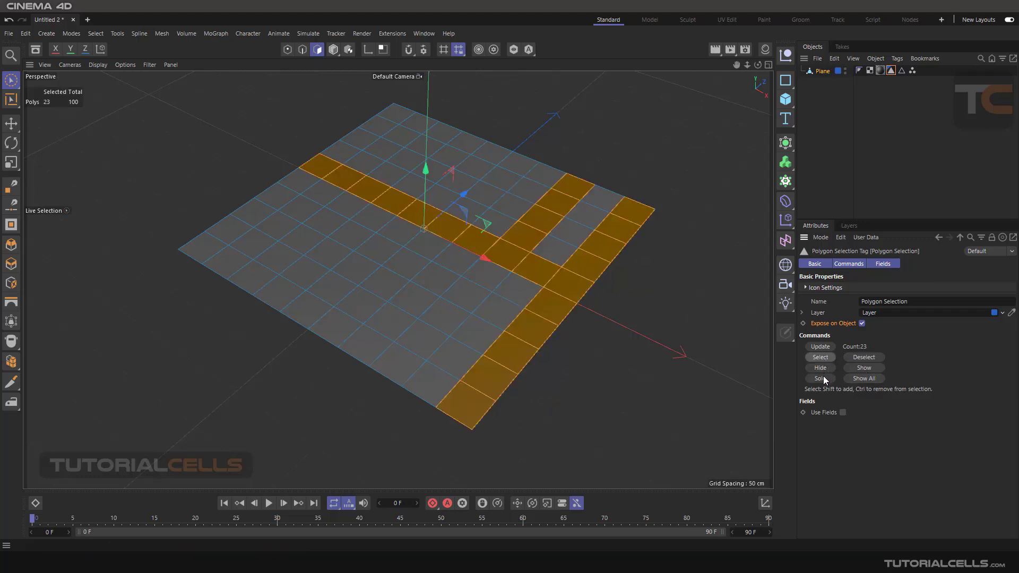
click(822, 377)
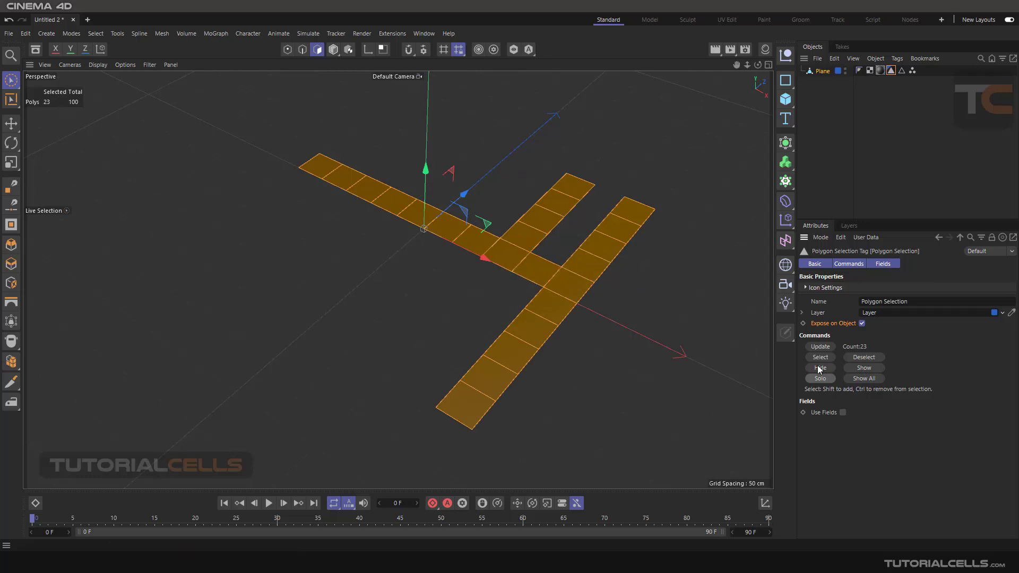
click(842, 413)
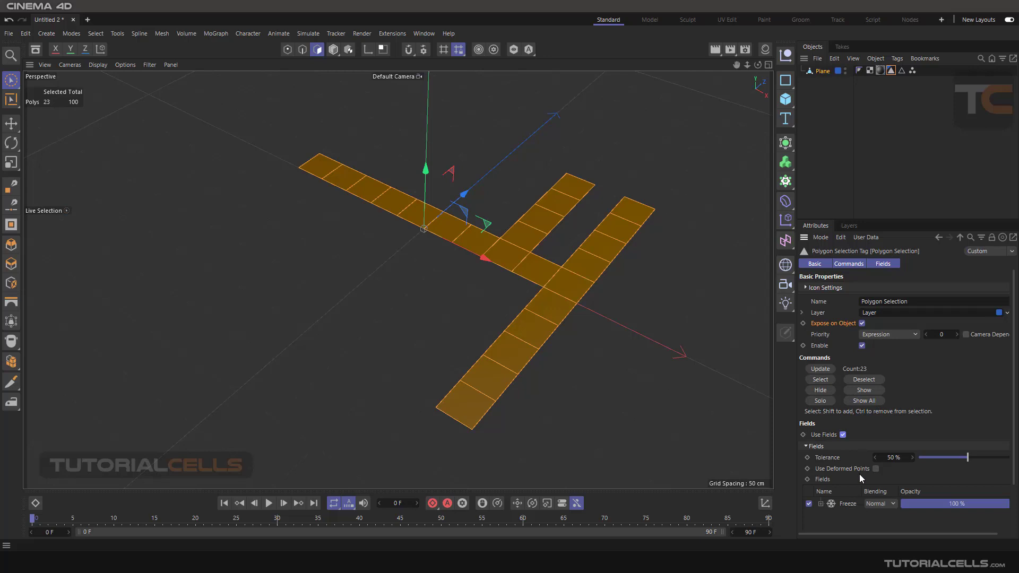
scroll(859, 473, down, 2)
click(828, 505)
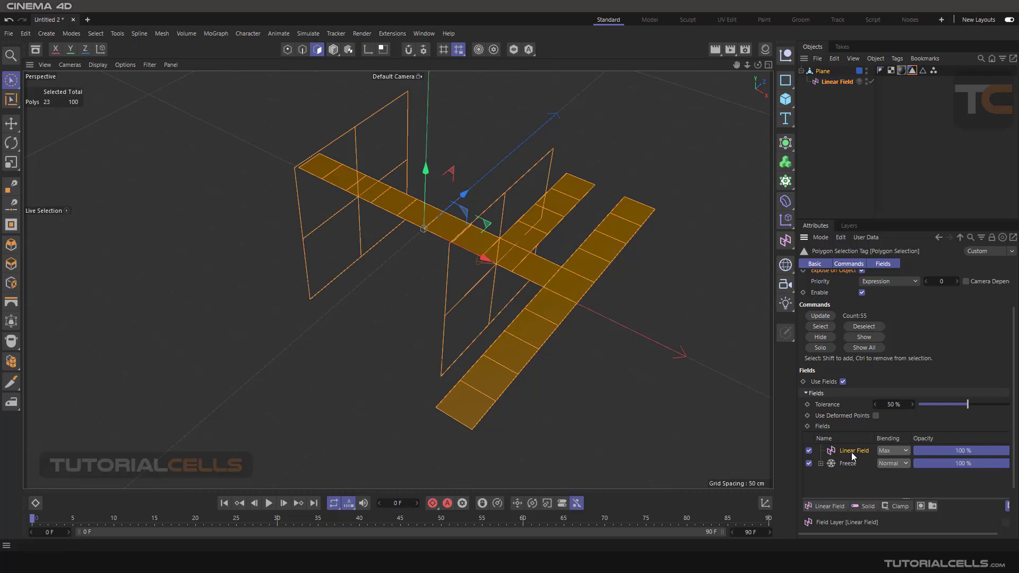
key(Delete)
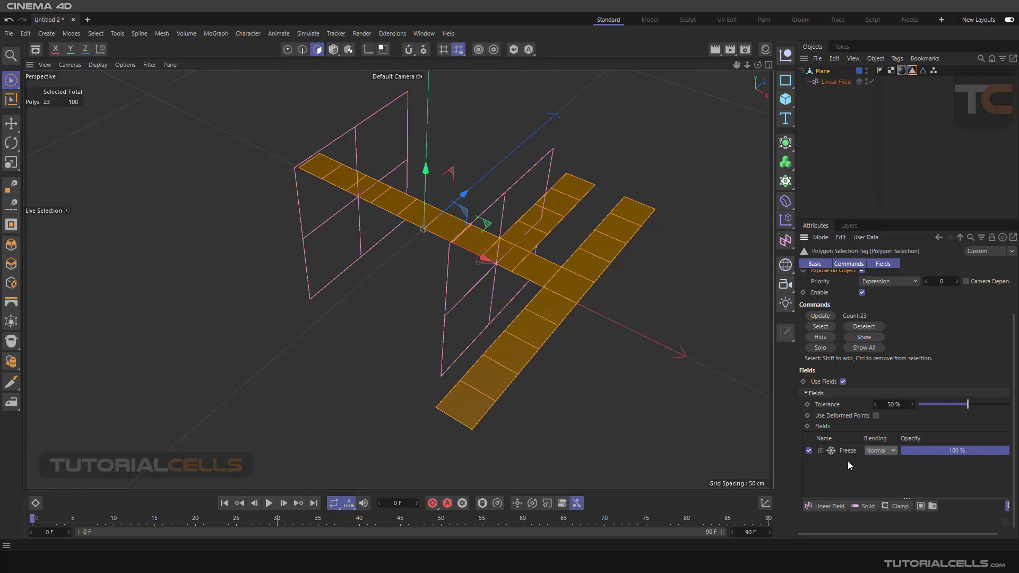
click(826, 83)
key(Delete)
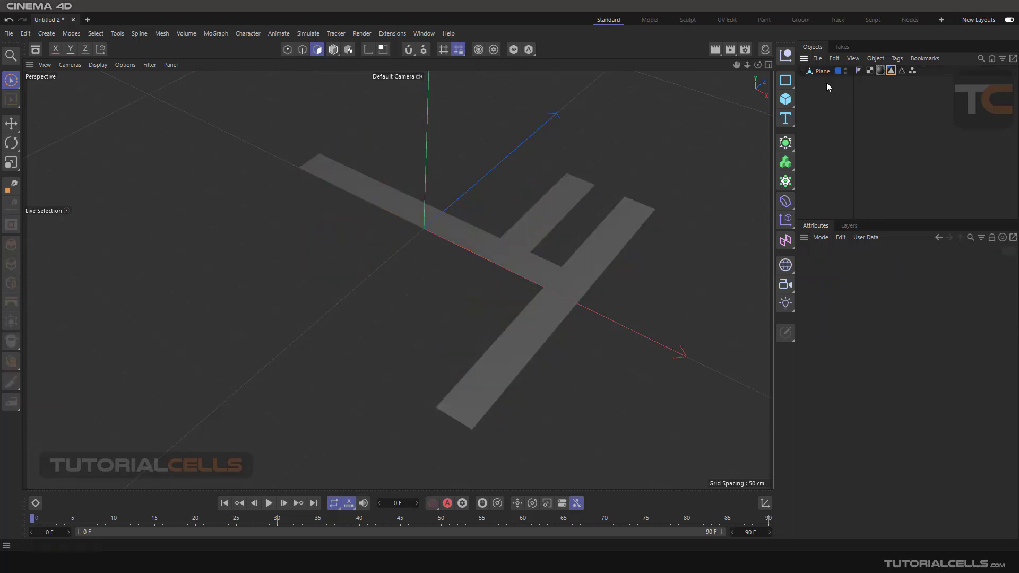
click(891, 70)
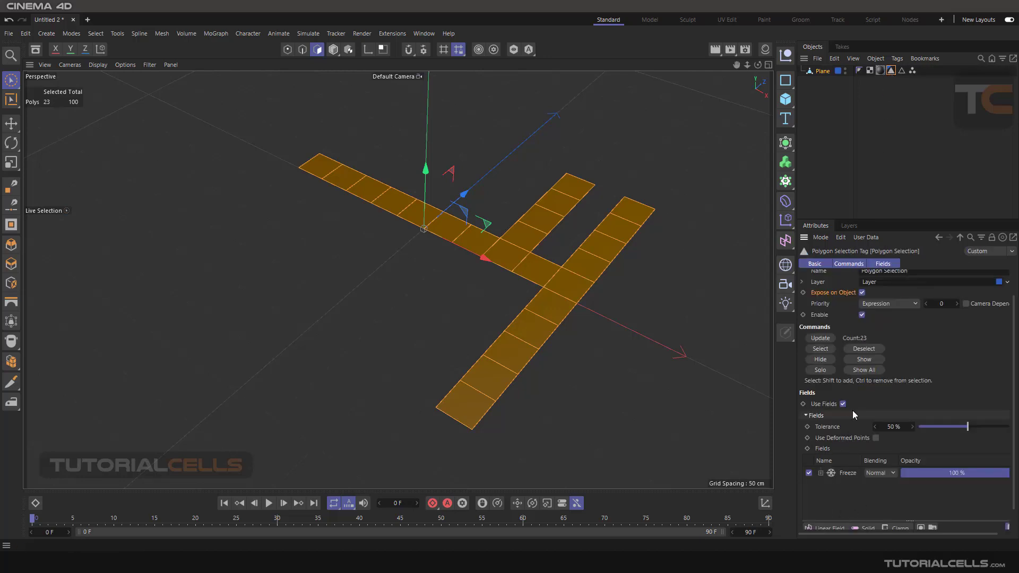
- Untick Use Fields on the Polygon Selection tag and use Show All to unhide the plane
drag(847, 220, 854, 156)
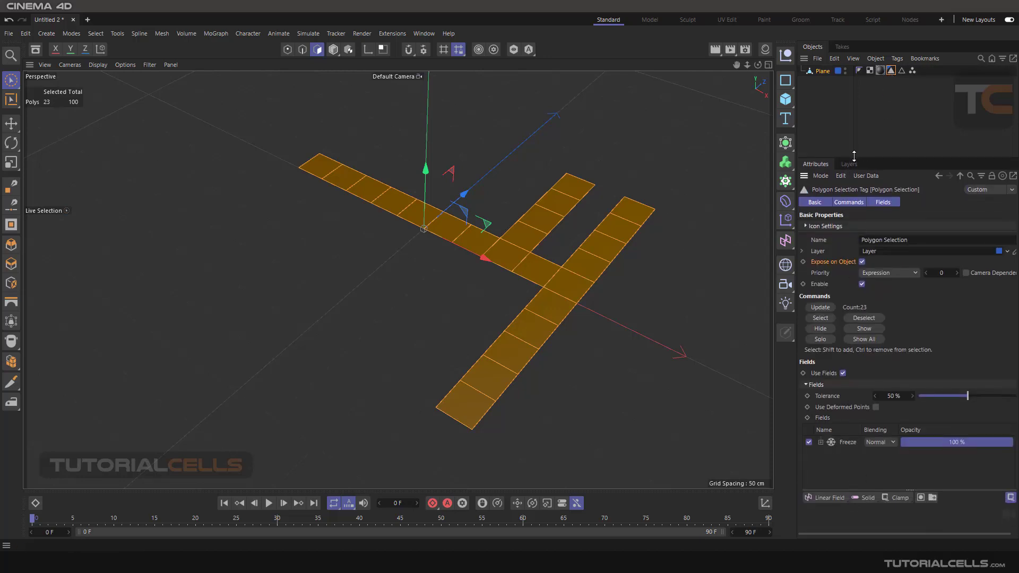
click(843, 373)
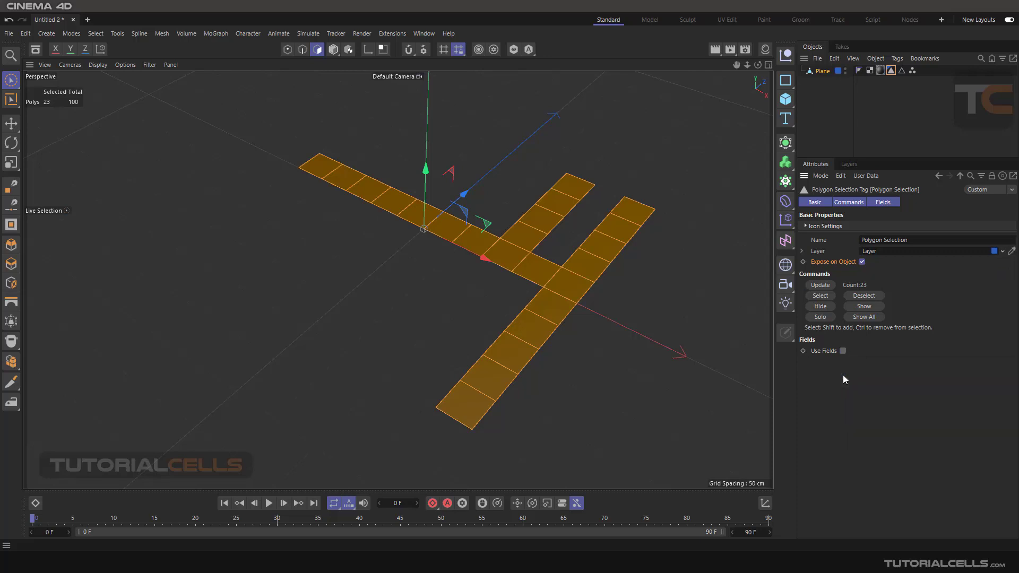
click(902, 71)
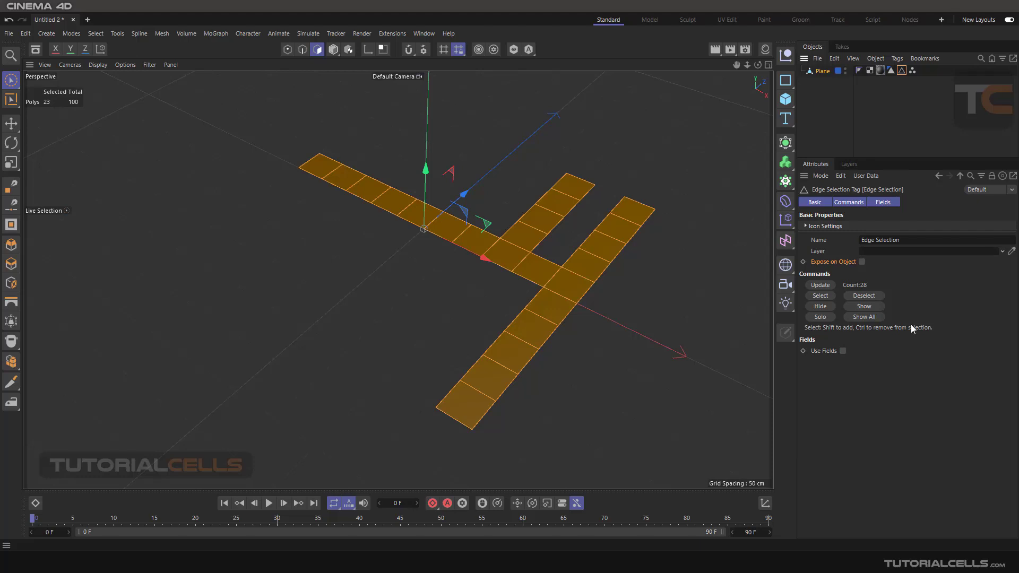
click(890, 70)
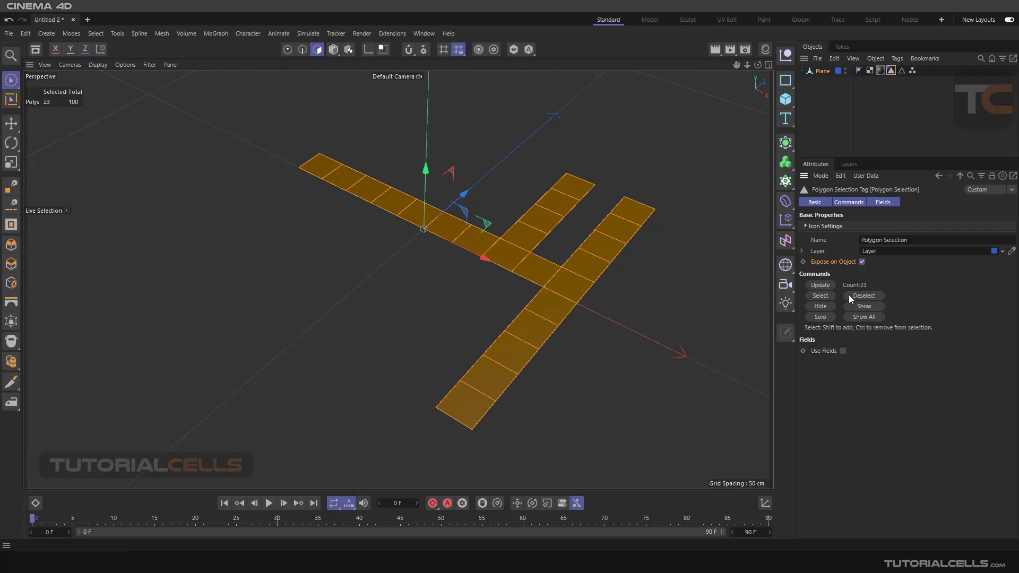
click(852, 317)
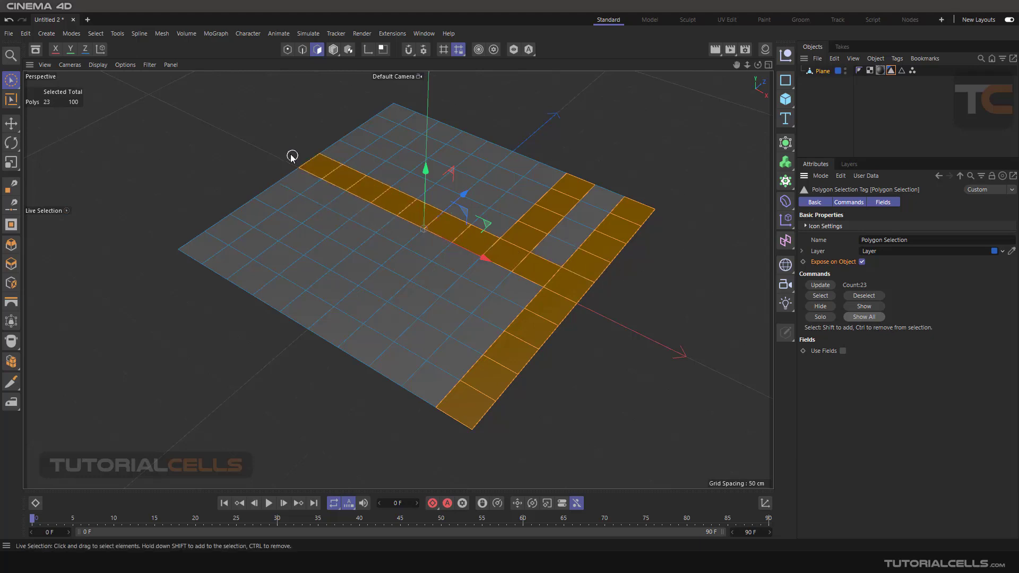
- Drop three polygons, Update the tag to 20, then clear the selection and return to Model mode
ctrl+drag(300, 157, 367, 187)
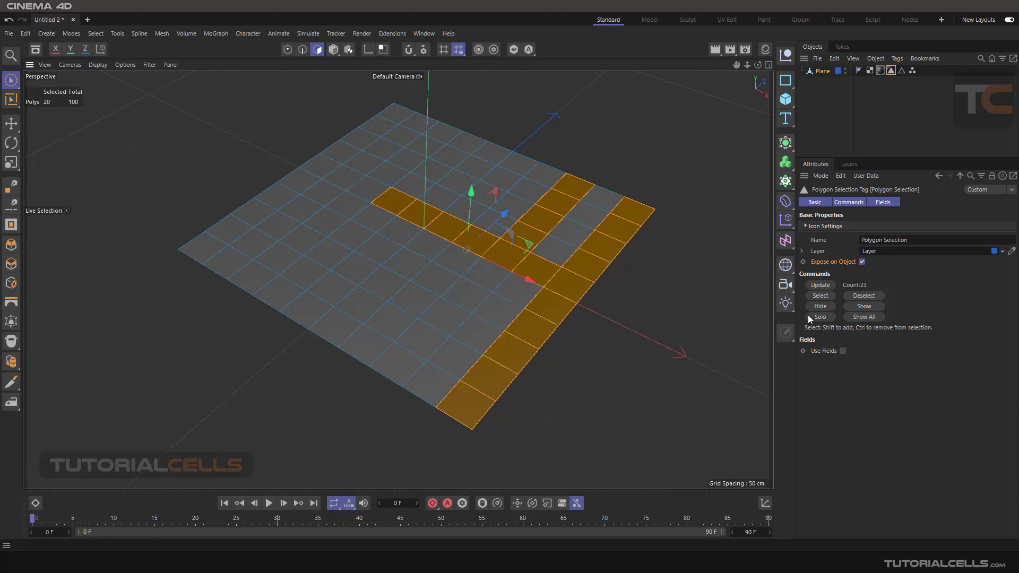
click(820, 286)
click(821, 85)
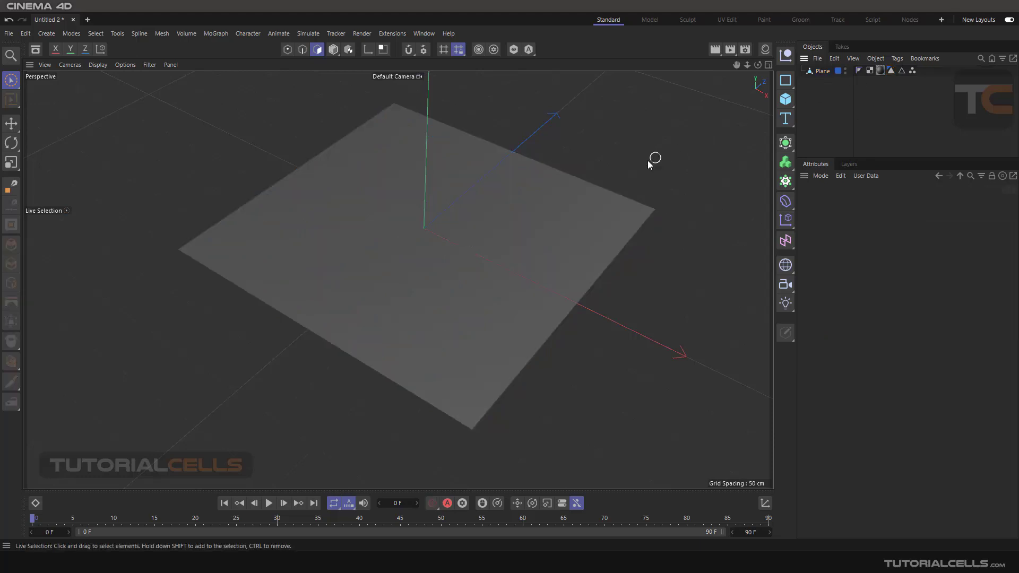
click(817, 71)
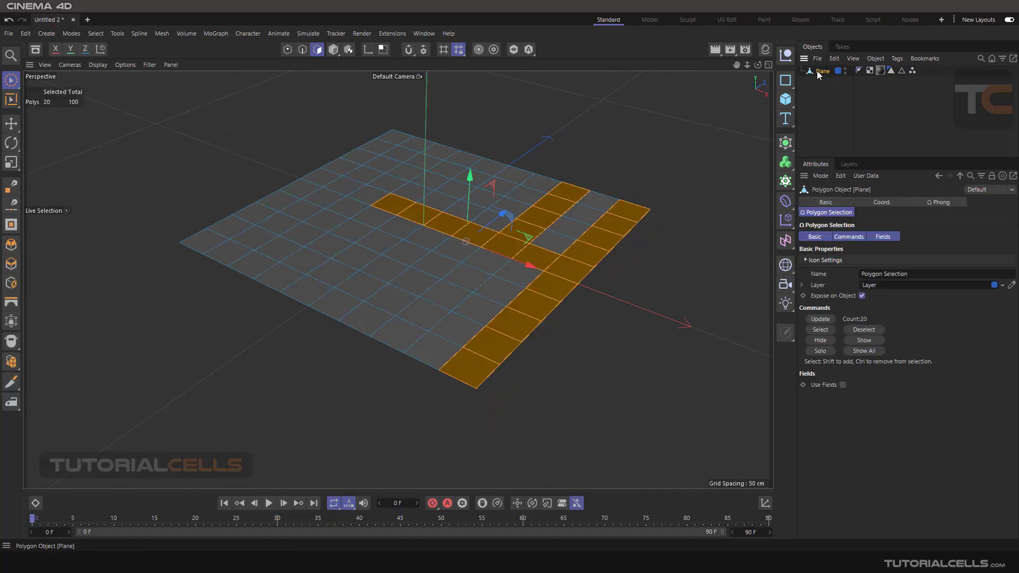
click(719, 122)
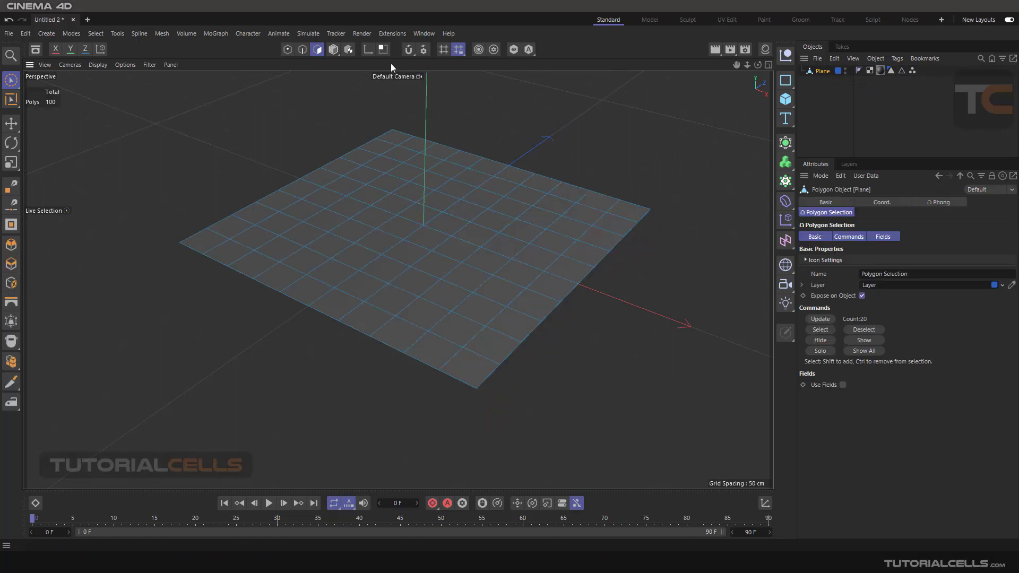
click(333, 49)
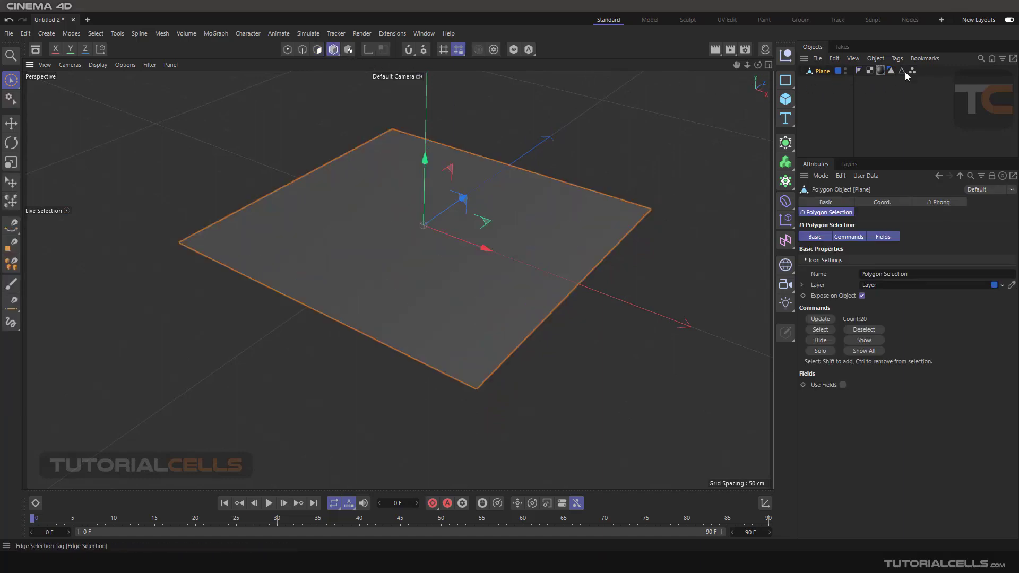